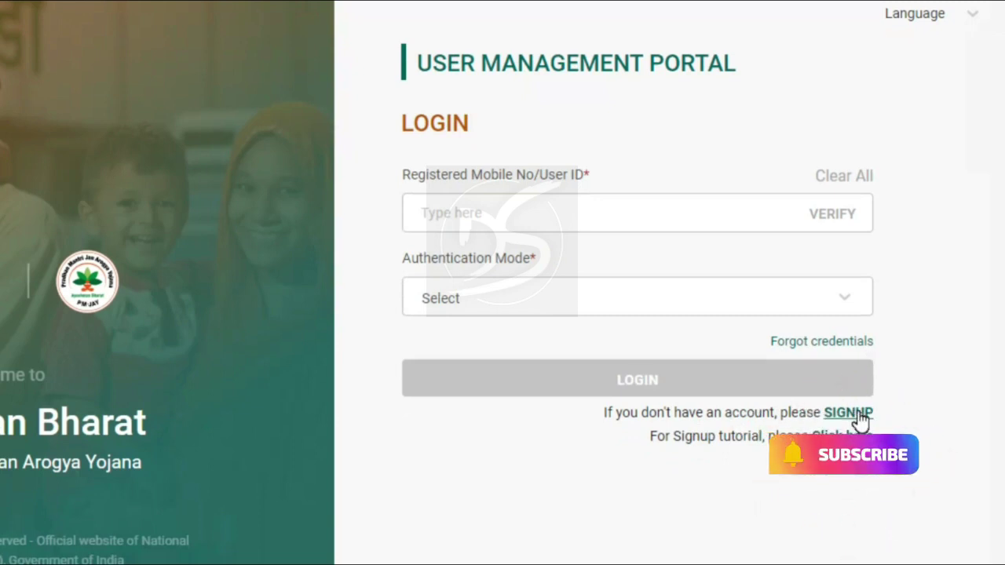
- Start a new sign-up, enter the Aadhaar number and validate it successfully
click(847, 413)
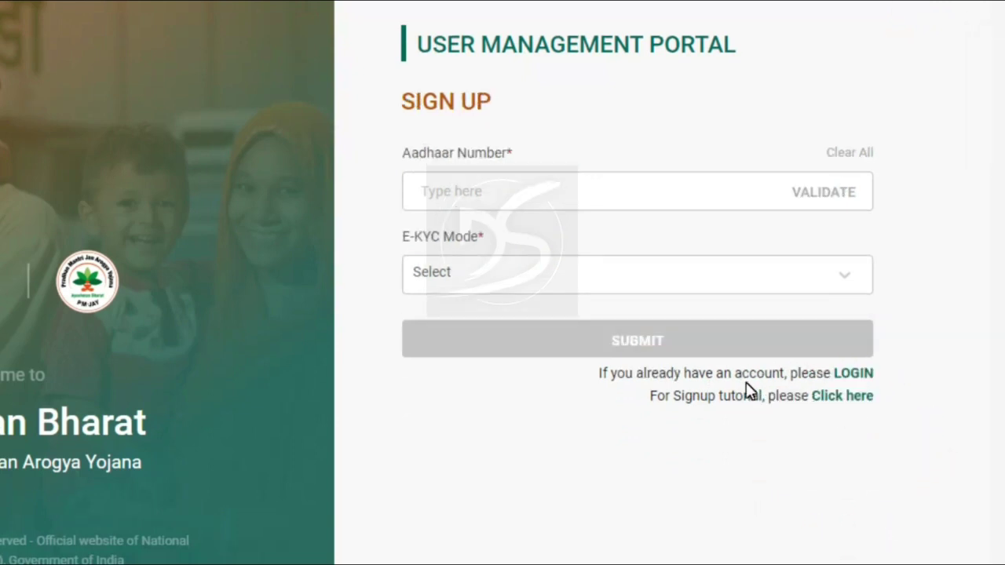
key(ctrl+alt+d)
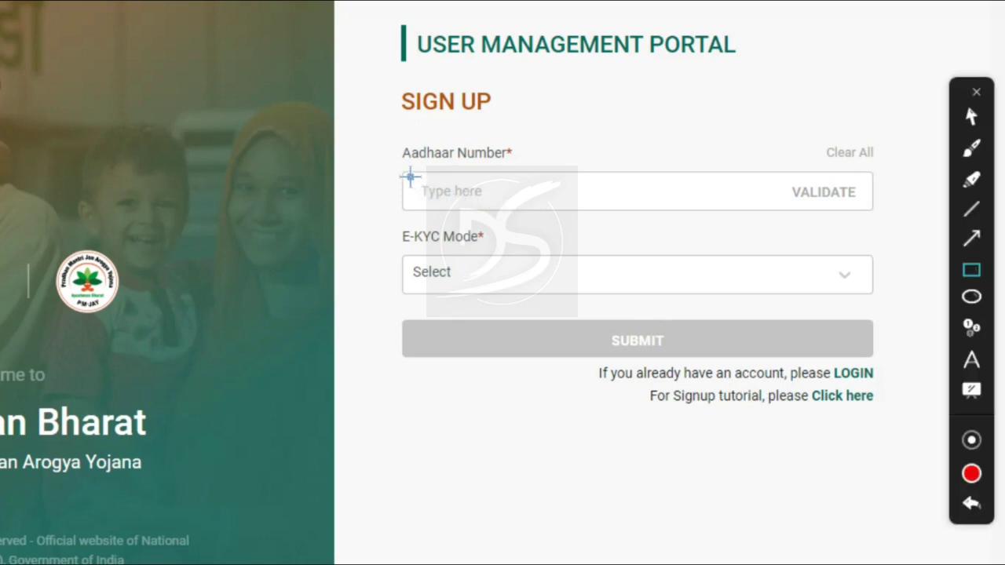
mouse_move(388, 152)
mouse_down()
mouse_move(507, 238)
mouse_move(912, 225)
mouse_up()
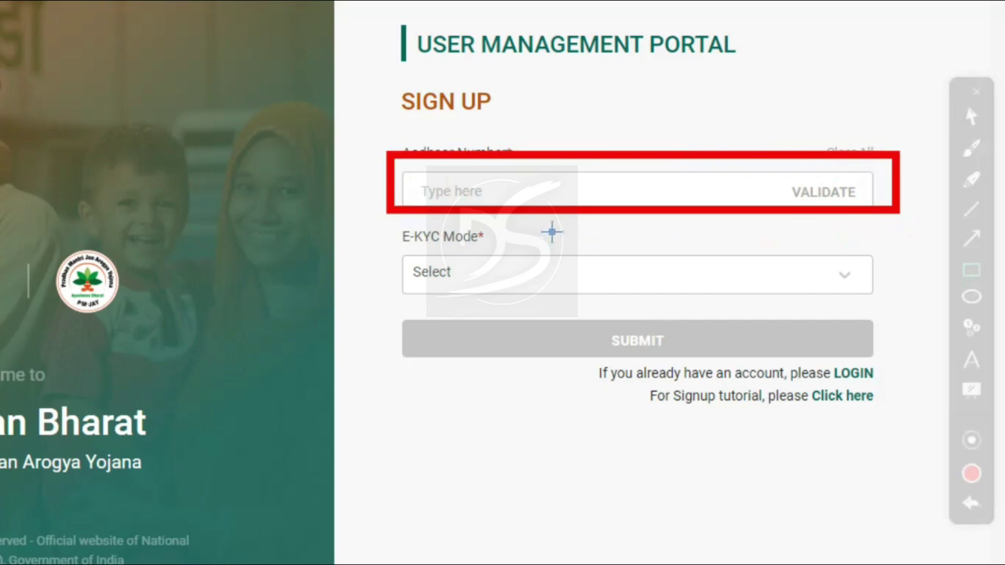
key(ctrl+alt+d)
text(8)
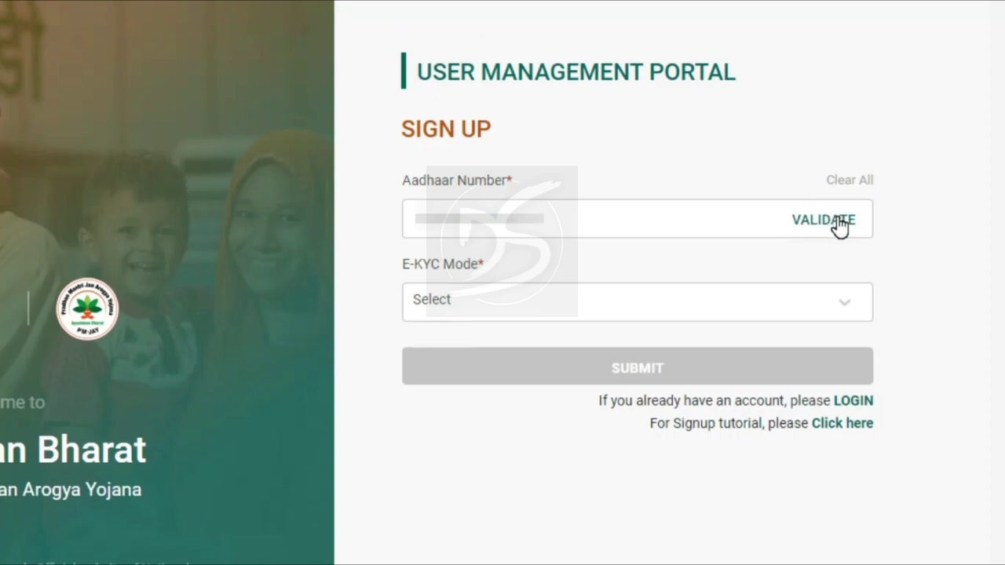
click(839, 223)
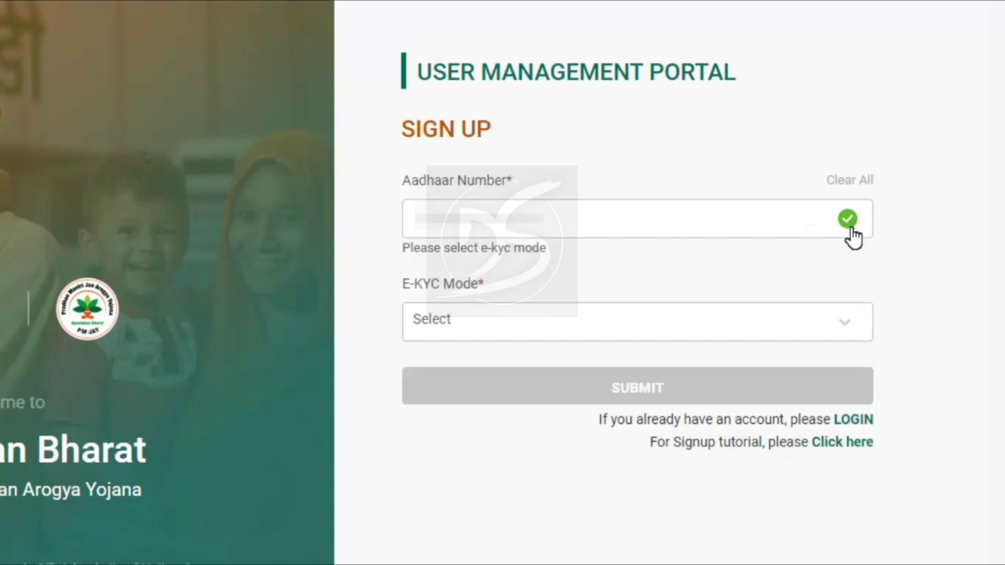
click(659, 335)
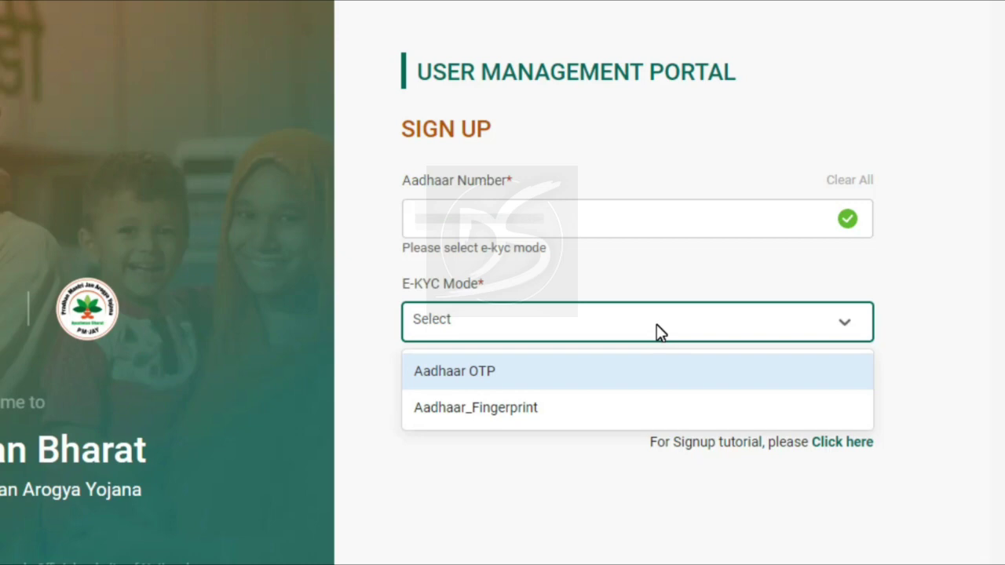
- Choose Aadhaar OTP as the e-KYC mode and allow the consent declaration
click(489, 373)
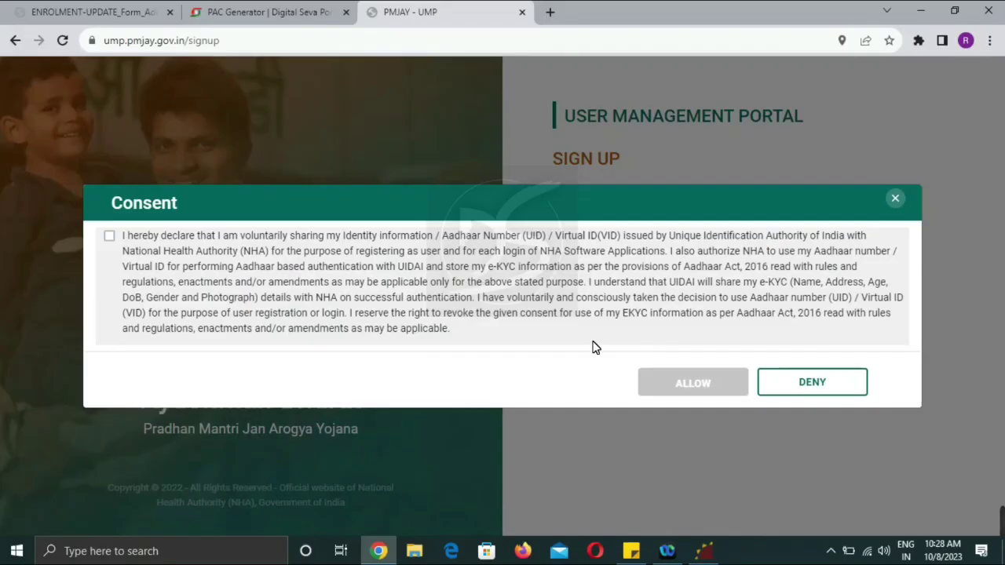
click(110, 237)
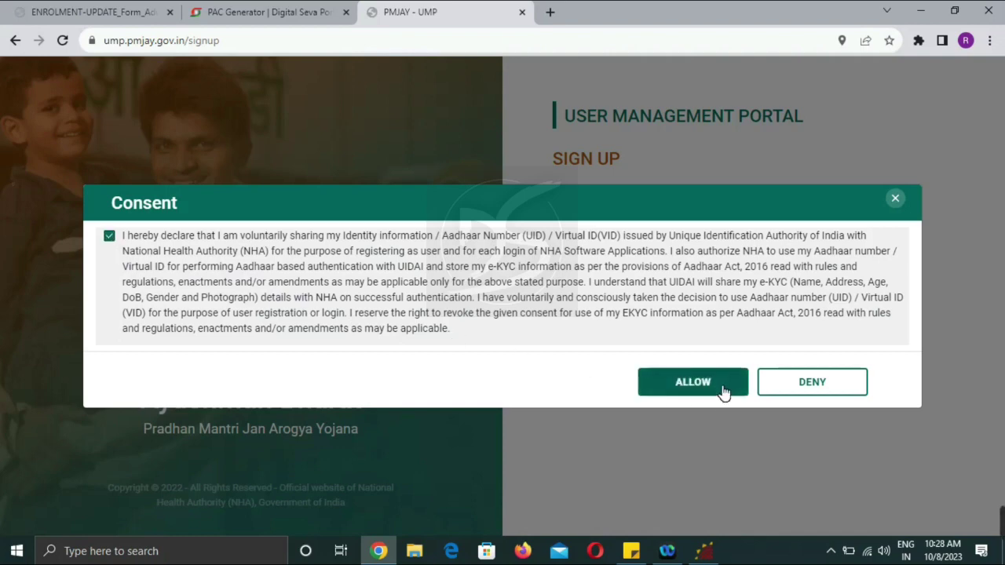
click(693, 383)
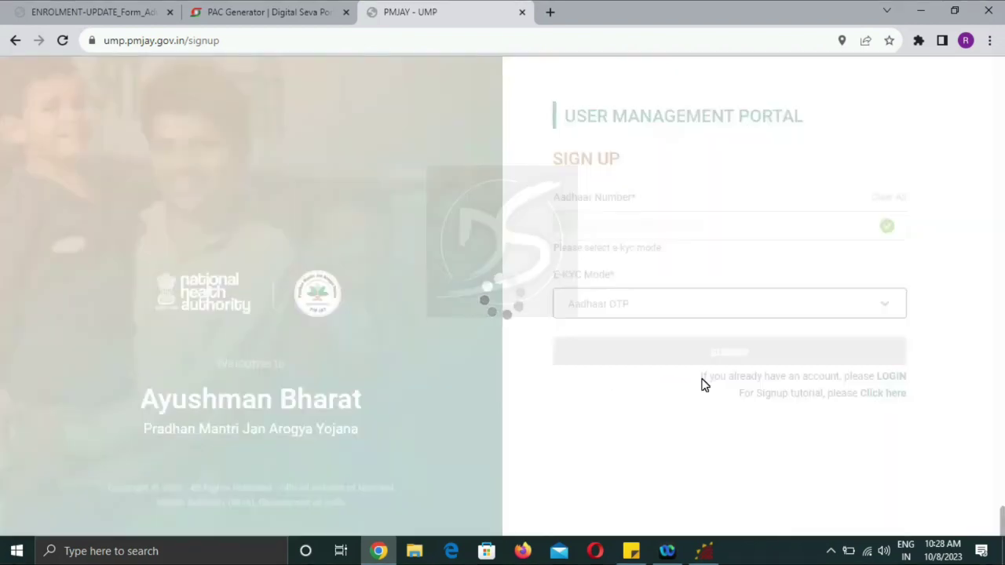
key(ctrl+shift+d)
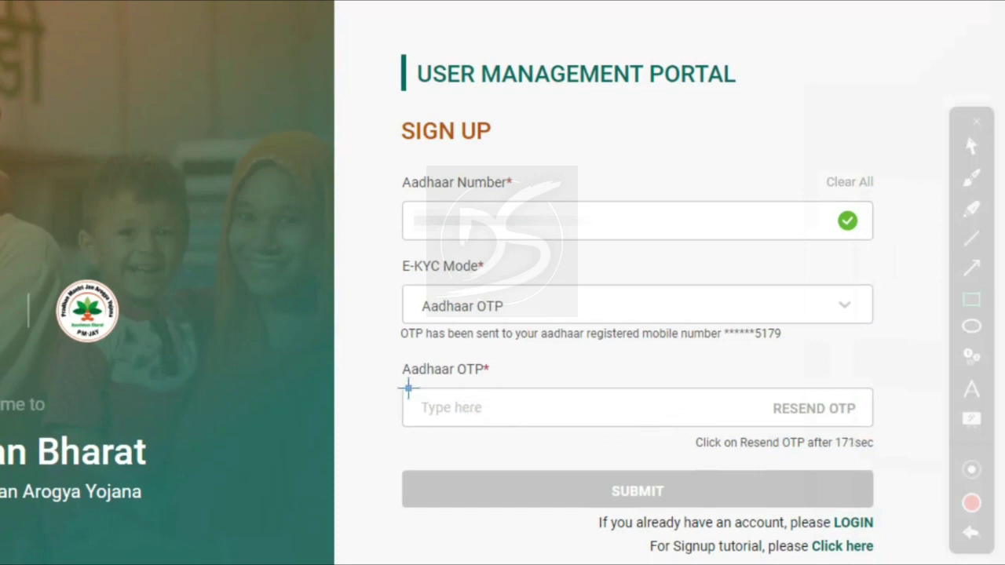
- Enter the received Aadhaar OTP and submit the sign-up form
mouse_move(401, 381)
mouse_down()
mouse_move(608, 460)
mouse_move(830, 454)
mouse_up()
click(463, 422)
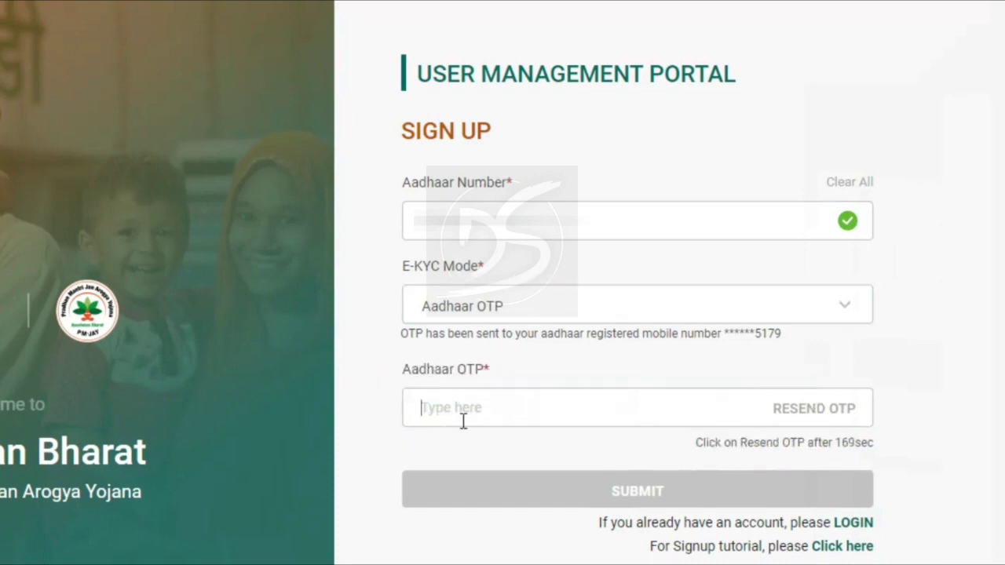
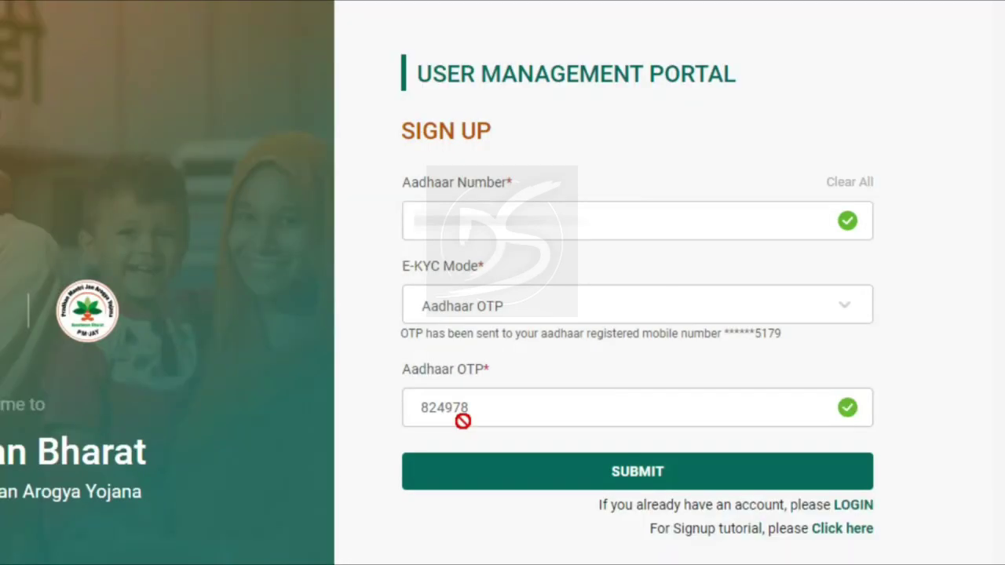
scroll(502, 424, down, 1)
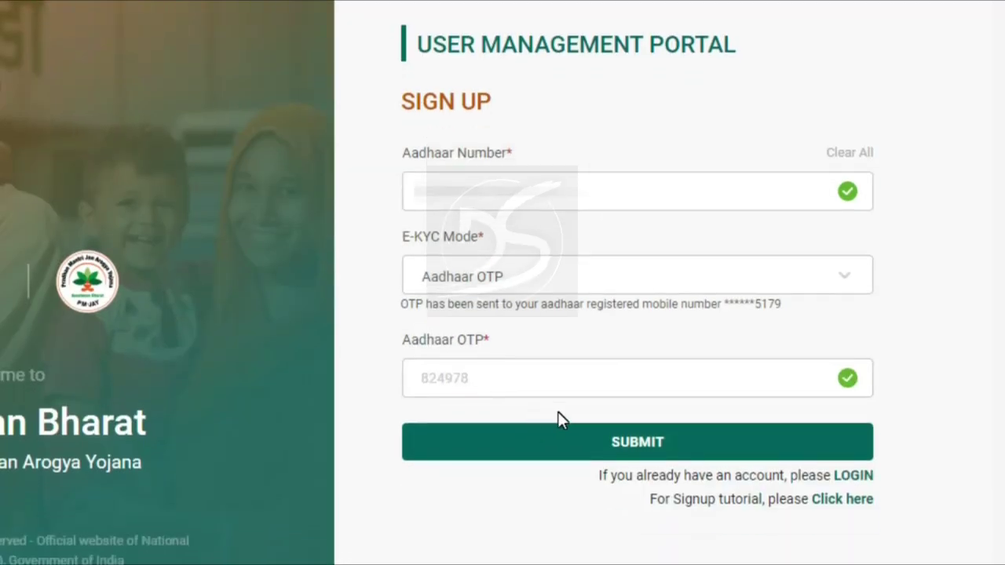
click(606, 446)
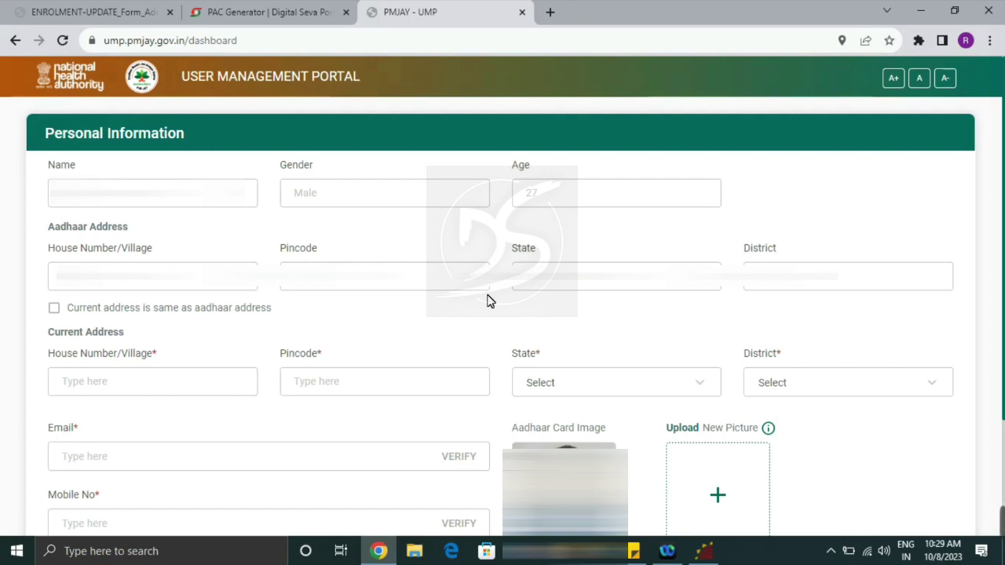
- Mark the current address as the same as the Aadhaar address
key(ctrl+shift+a)
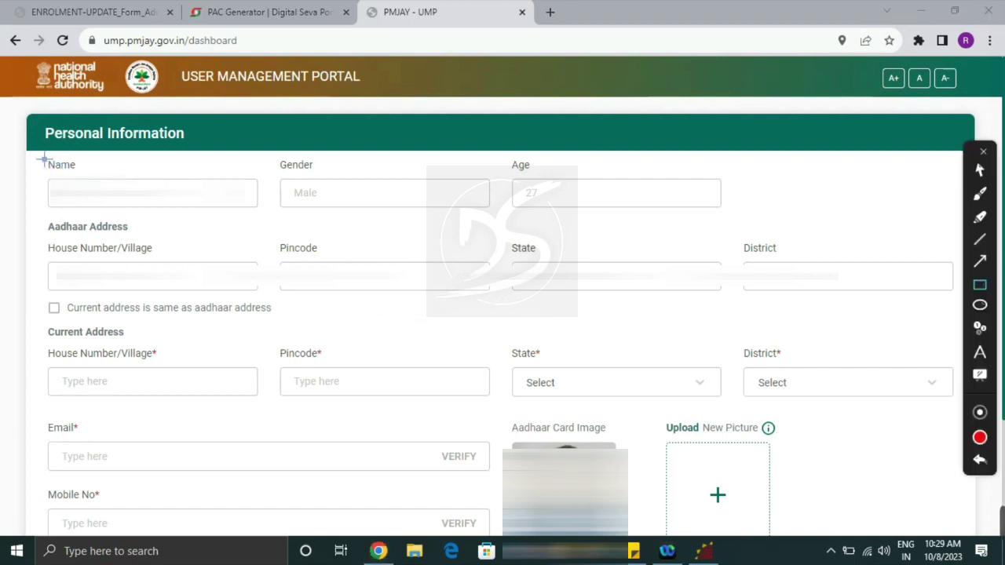
mouse_move(39, 157)
mouse_down()
mouse_move(209, 243)
mouse_move(539, 249)
mouse_move(821, 234)
mouse_up()
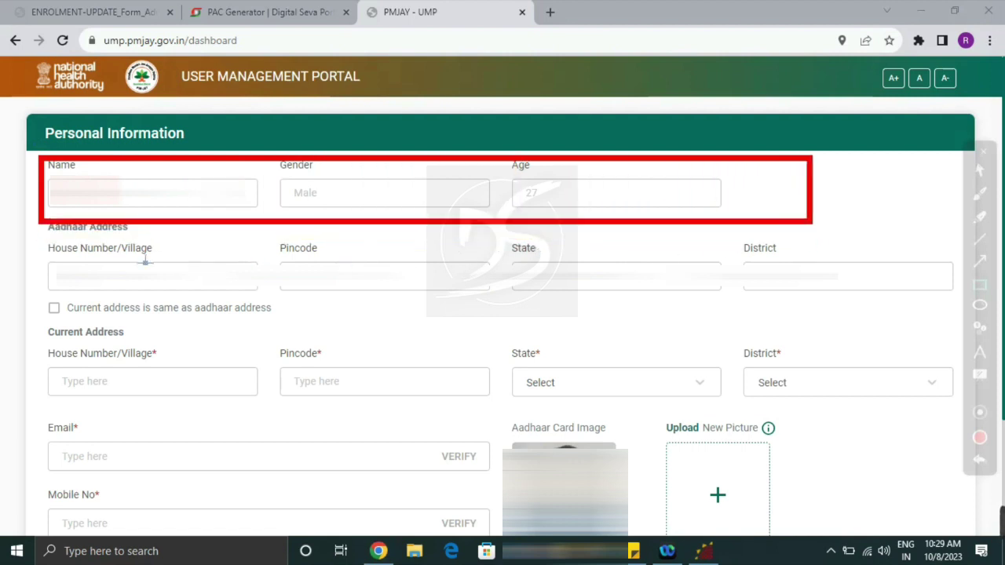
mouse_move(41, 234)
mouse_down()
mouse_move(94, 288)
mouse_move(498, 324)
mouse_move(870, 326)
mouse_move(952, 305)
mouse_up()
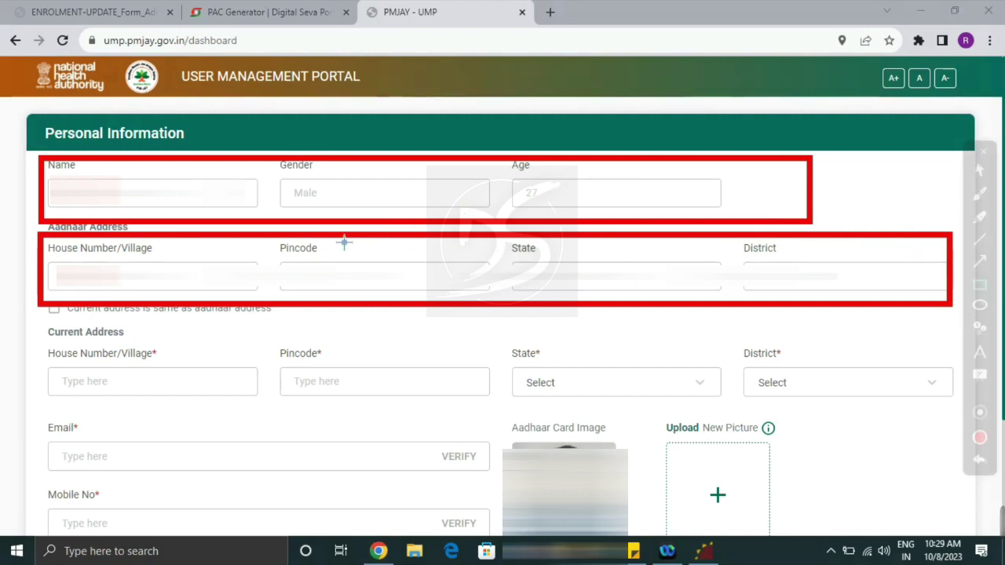
key(Escape)
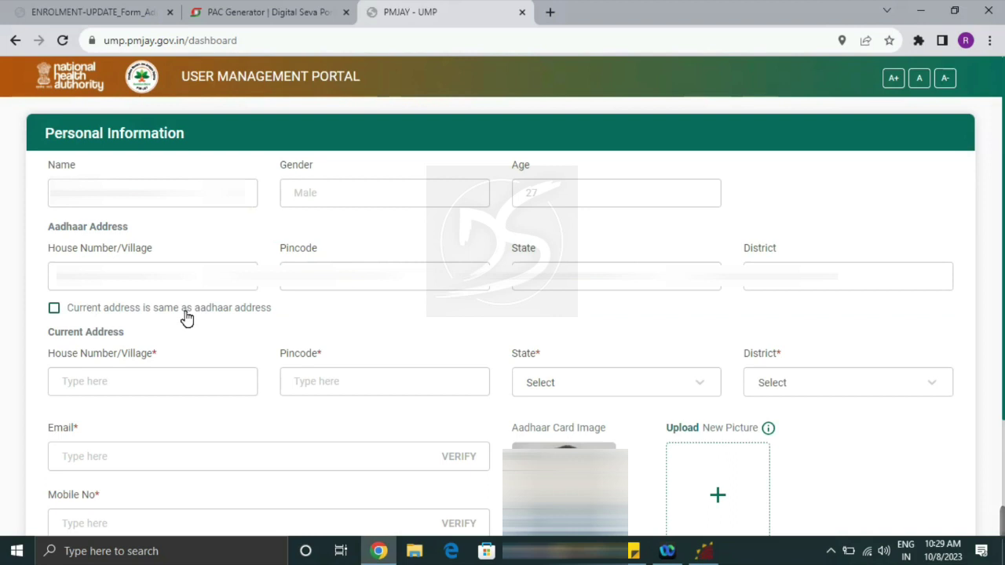
key(ctrl+shift+a)
mouse_move(33, 286)
mouse_down()
mouse_move(210, 337)
mouse_move(314, 338)
mouse_up()
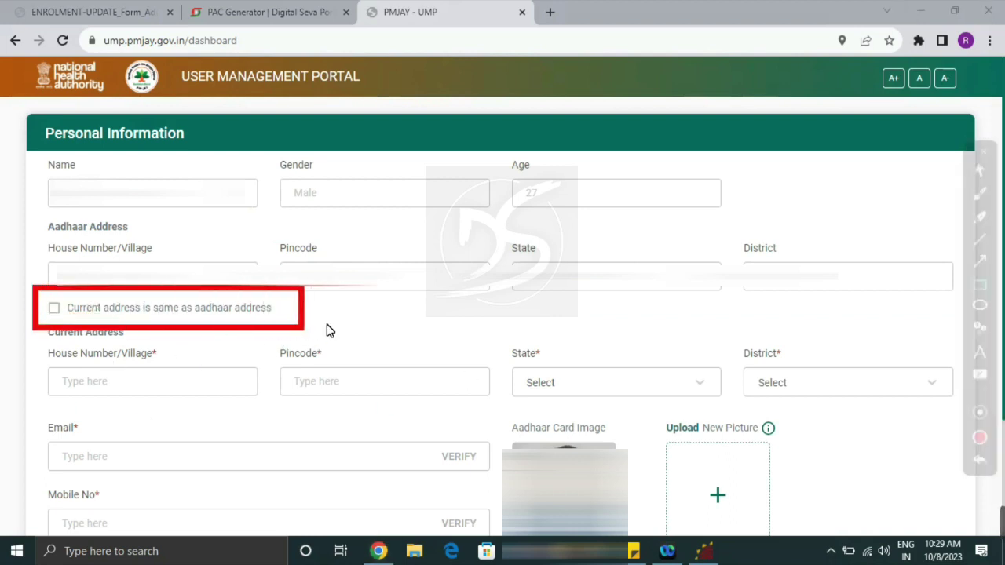
key(ctrl+shift+a)
click(54, 308)
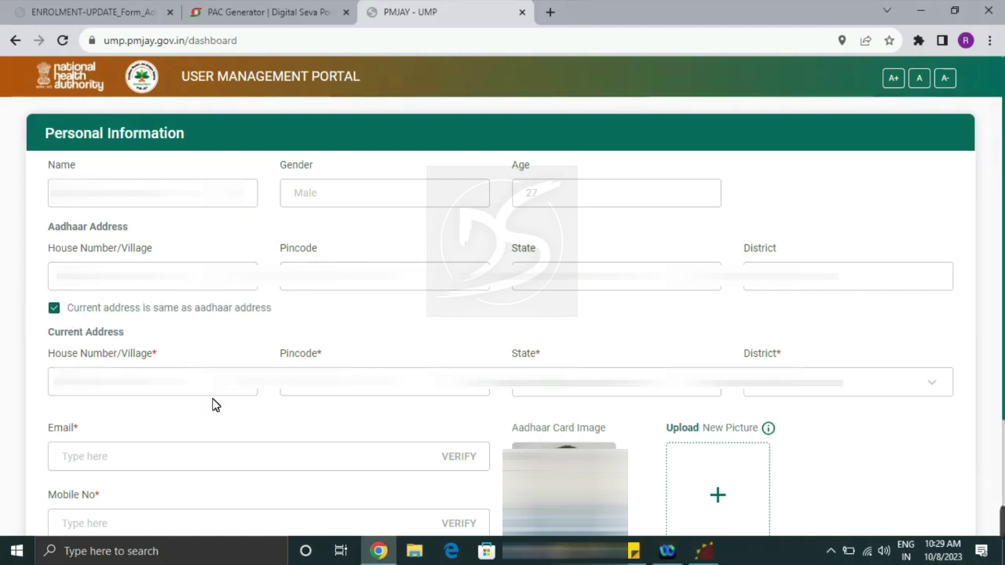
- Paste and correct the email address, then send its verification link
key(ctrl+shift+a)
mouse_move(33, 342)
mouse_down()
mouse_move(240, 421)
mouse_move(910, 435)
mouse_move(998, 424)
mouse_up()
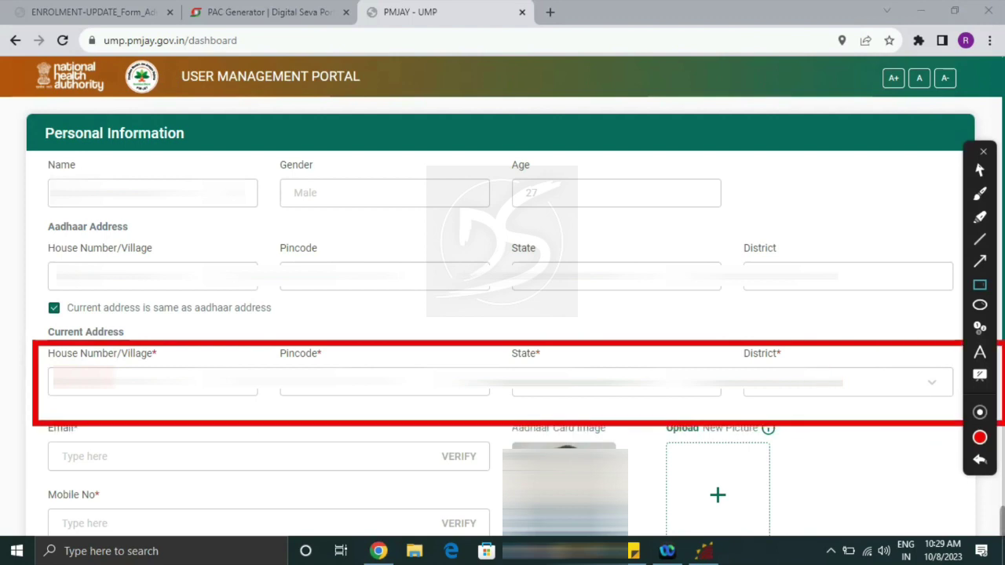
key(ctrl+shift+a)
key(ctrl+shift+a)
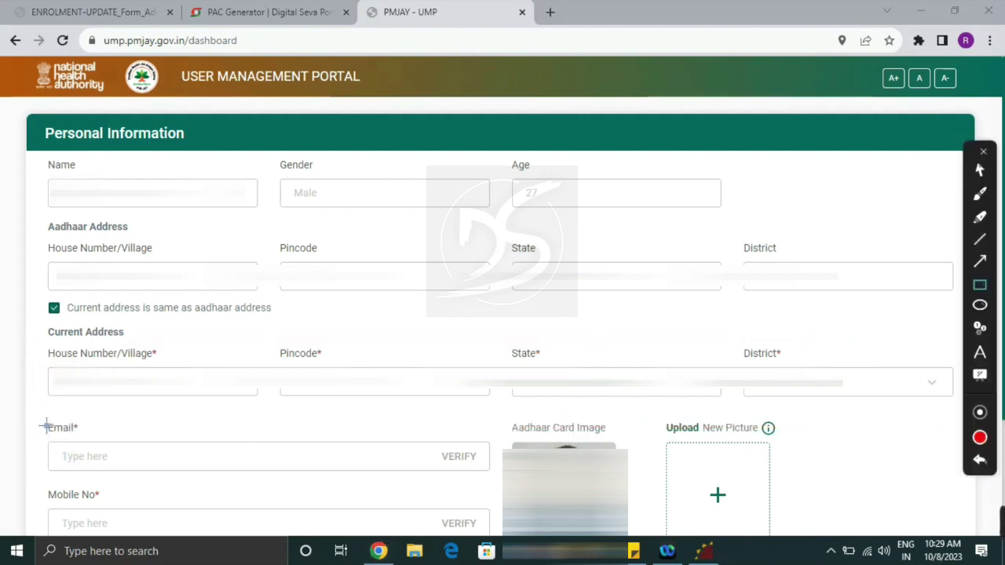
mouse_move(45, 425)
mouse_down()
mouse_move(388, 505)
mouse_move(491, 478)
mouse_up()
key(ctrl+shift+a)
click(176, 465)
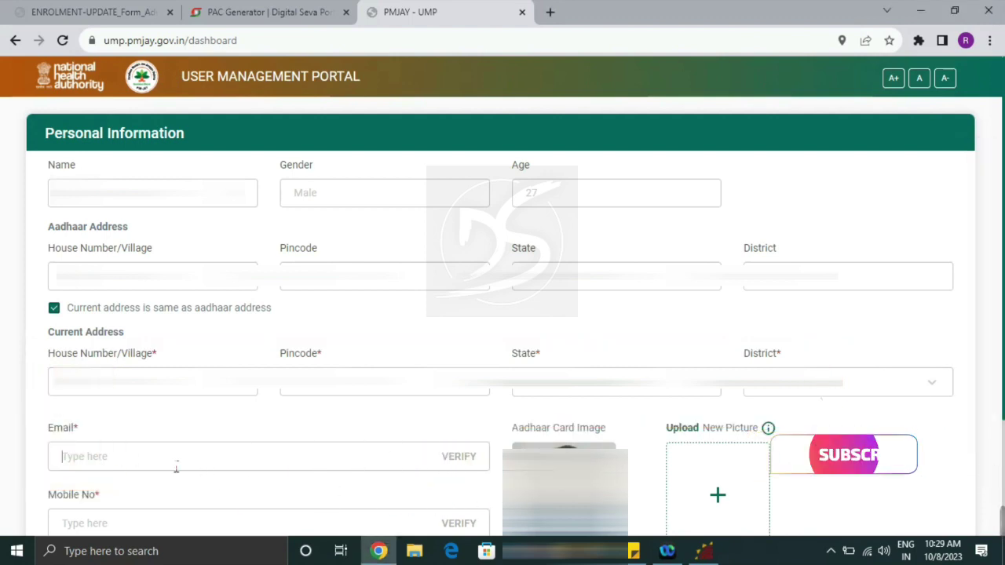
key(ctrl+v)
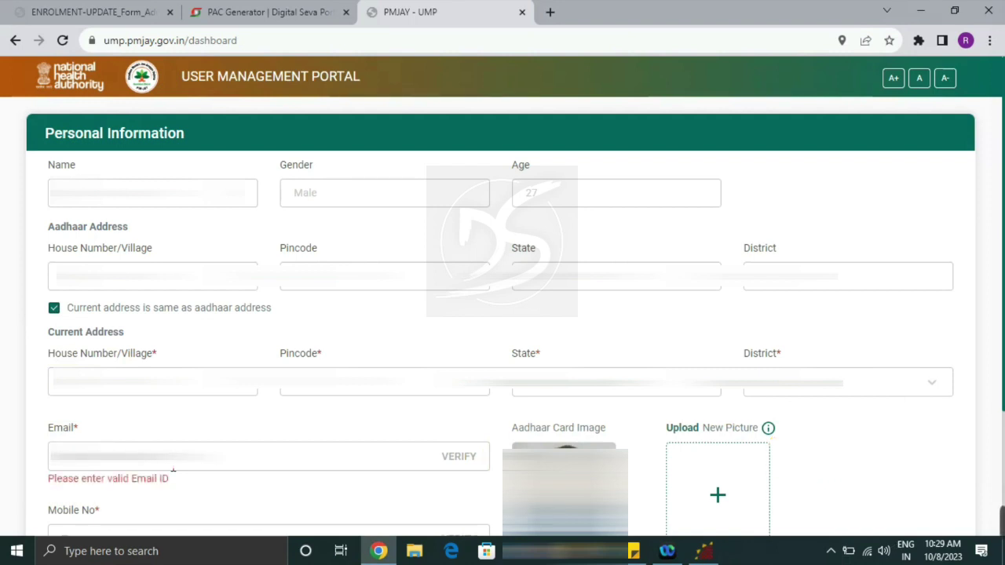
key(BackSpace)
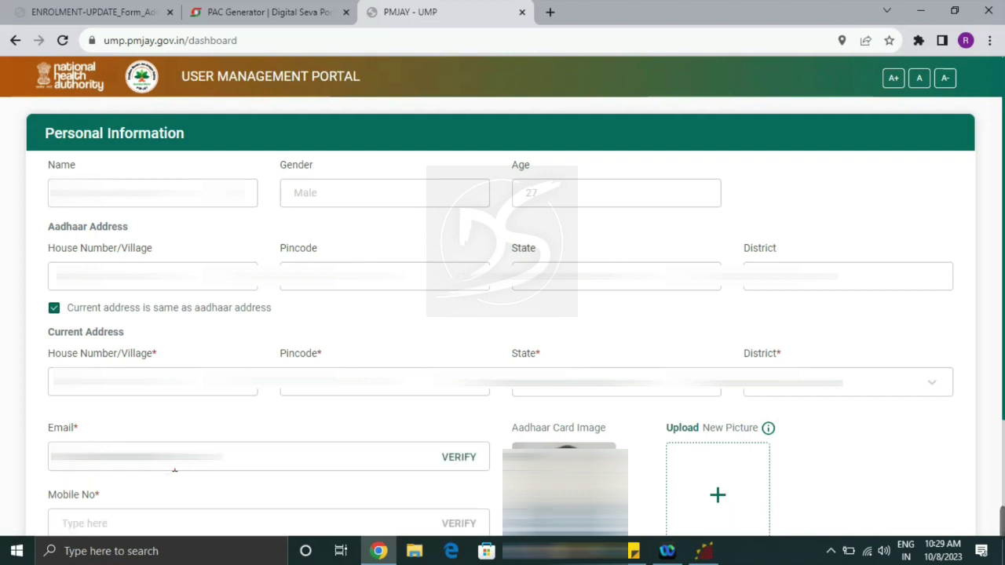
click(460, 464)
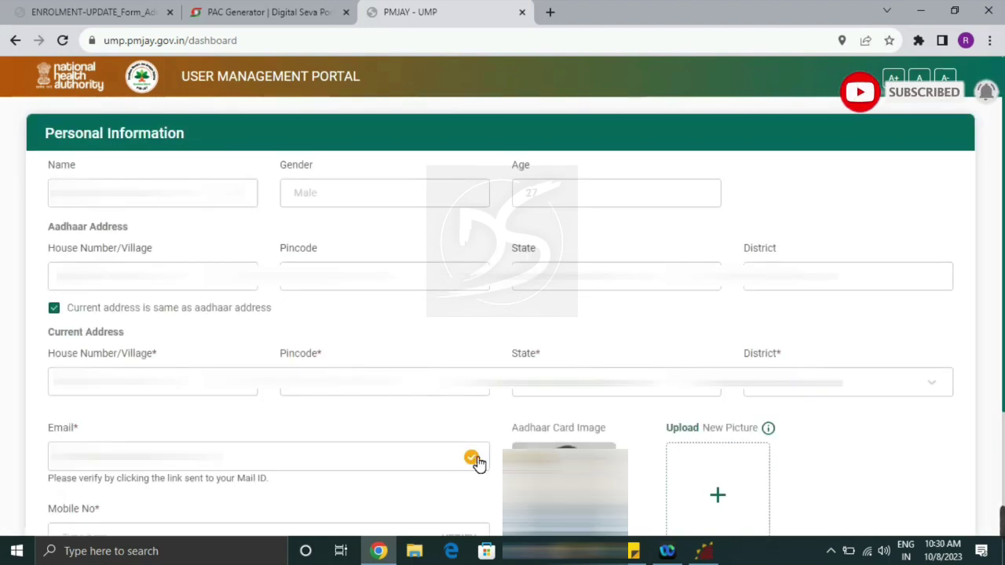
- Finish the mobile number, request its OTP and enter the received code to verify it
scroll(478, 463, down, 2)
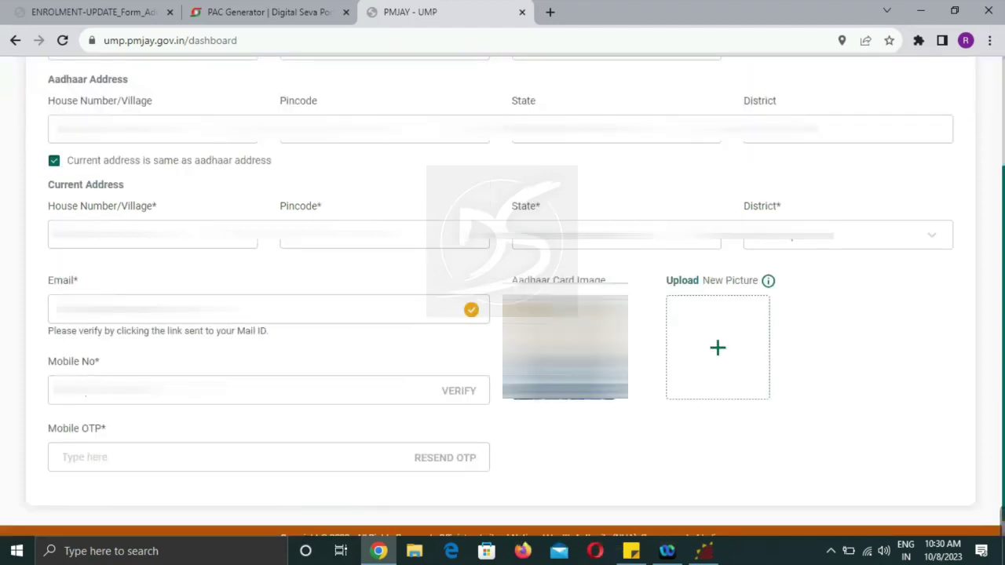
text(0)
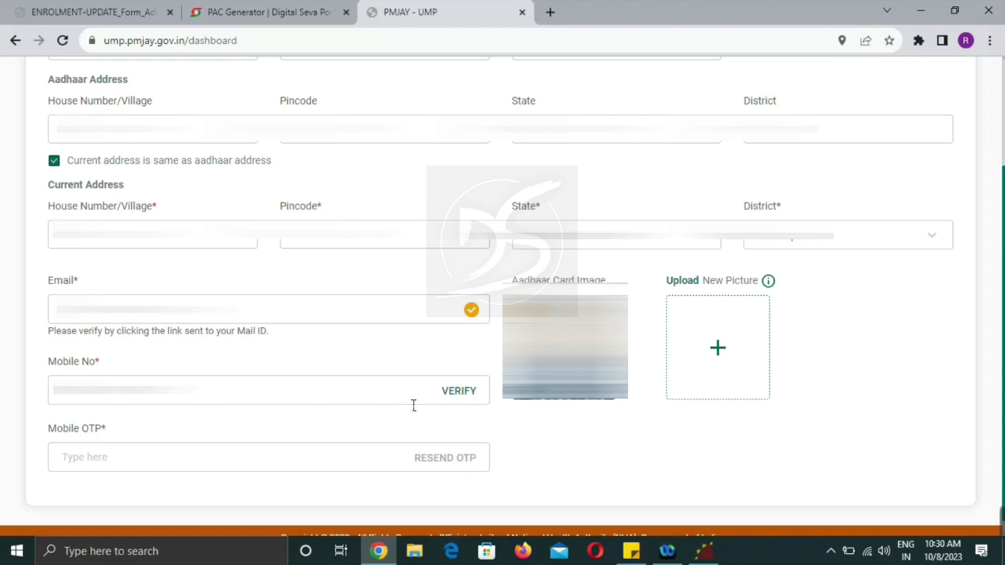
click(460, 398)
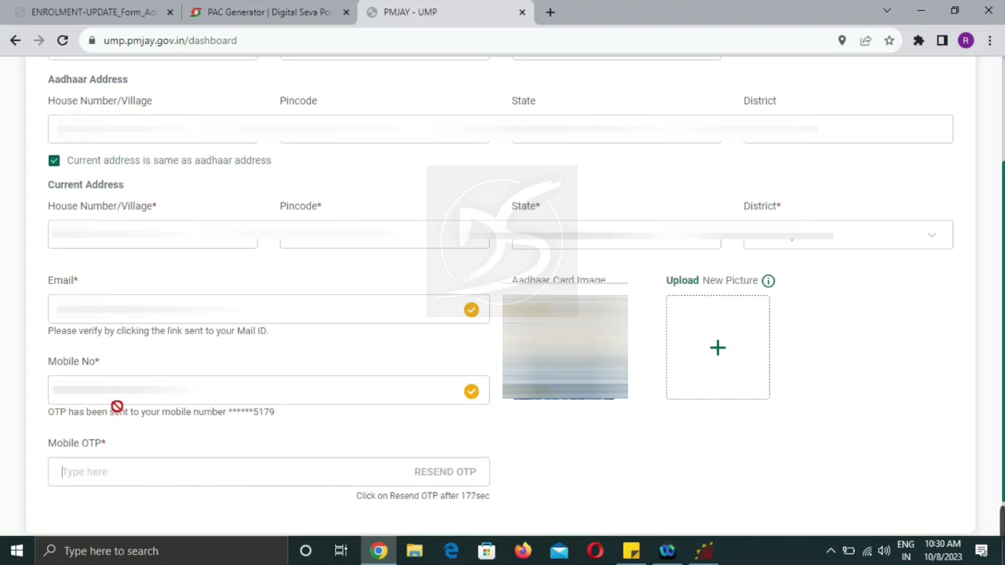
click(114, 471)
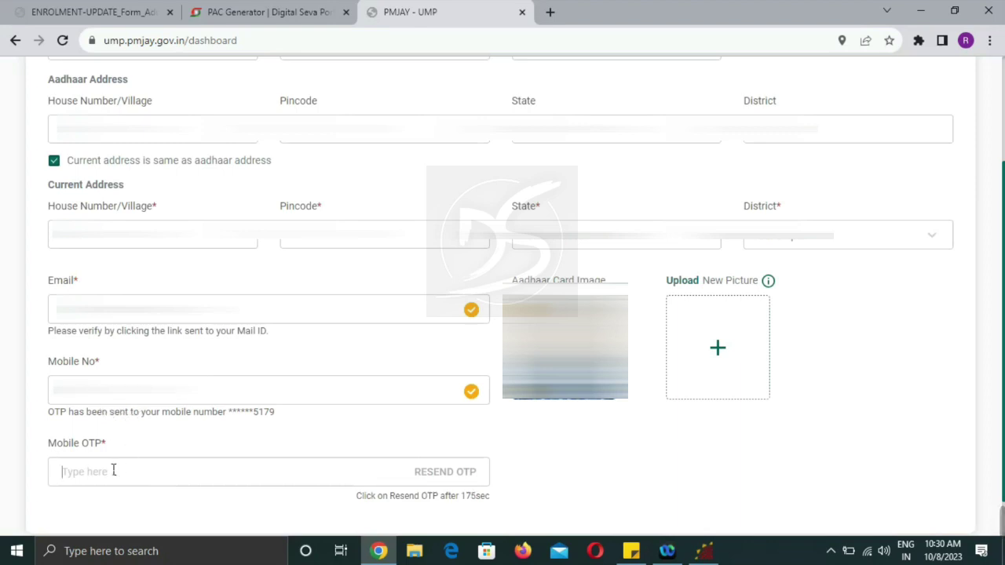
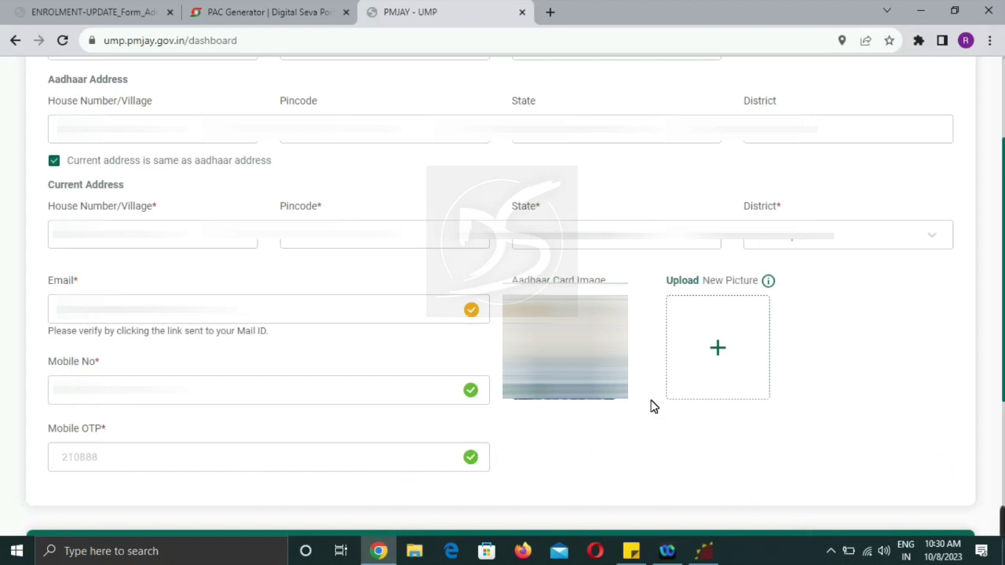
- Upload a new current profile picture beside the Aadhaar card image
key(ctrl+alt+d)
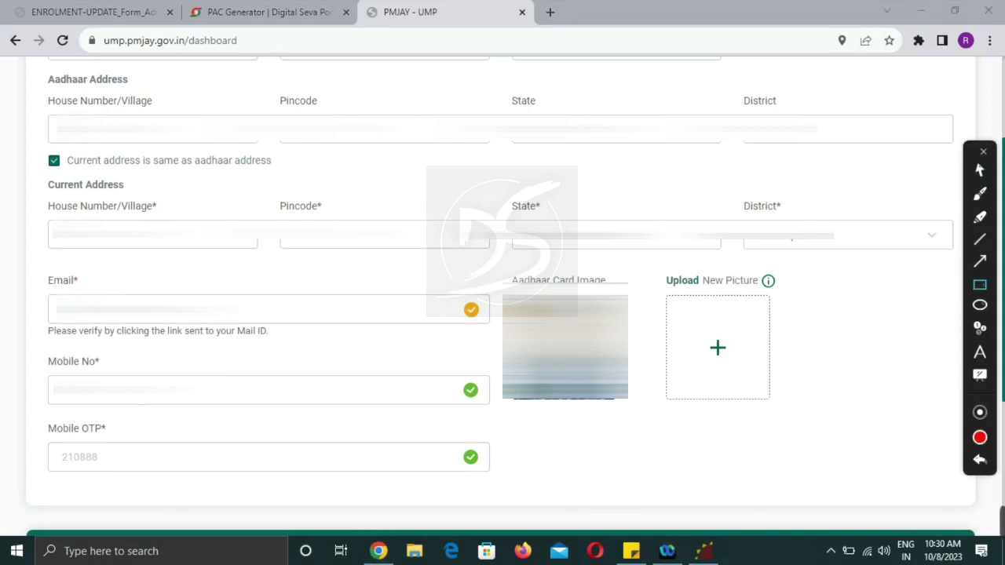
mouse_move(507, 287)
mouse_down()
mouse_move(620, 377)
mouse_move(628, 414)
mouse_move(620, 410)
mouse_up()
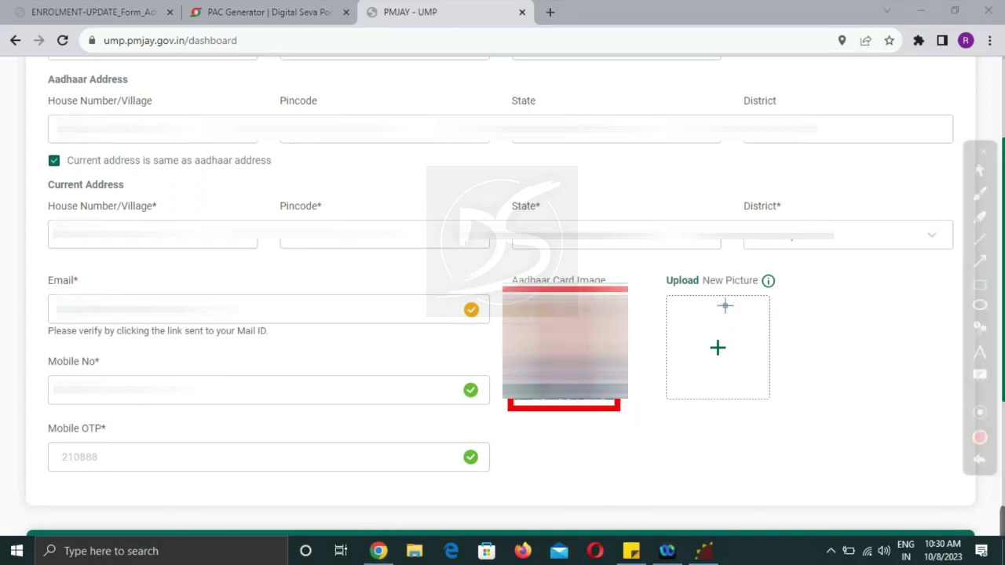
drag(658, 286, 800, 423)
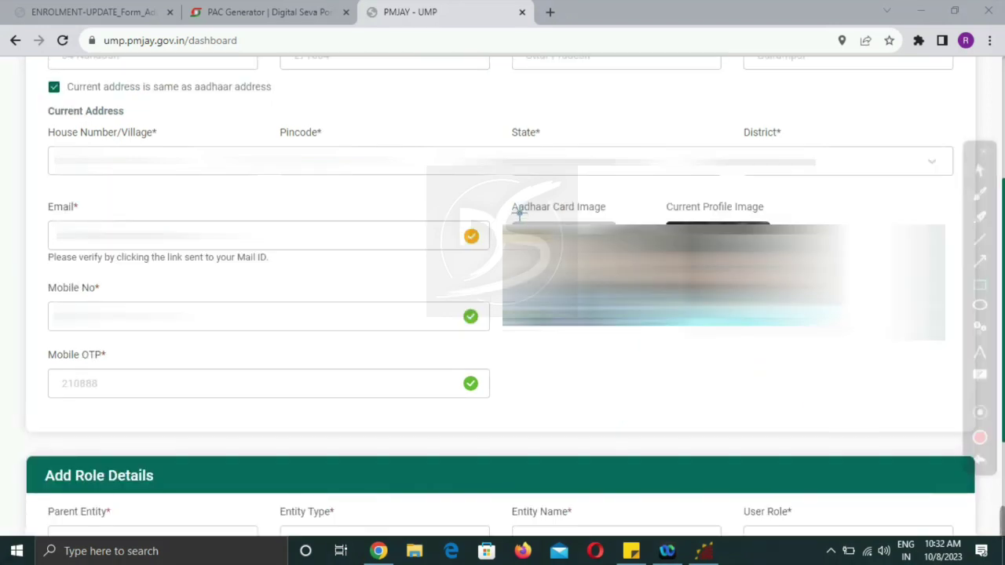
mouse_move(506, 201)
mouse_down()
mouse_move(559, 283)
mouse_move(632, 349)
mouse_up()
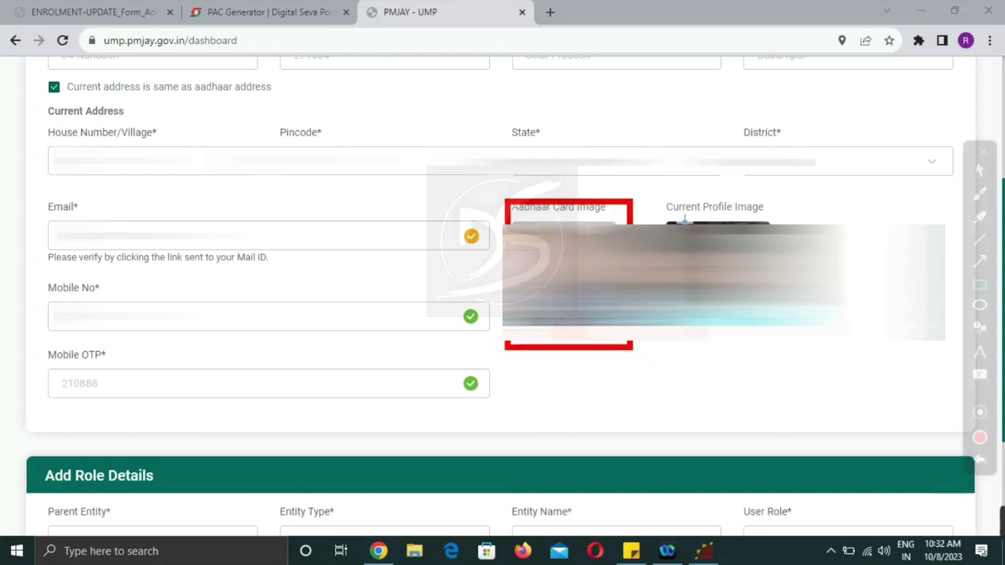
mouse_move(656, 189)
mouse_down()
mouse_move(714, 227)
mouse_move(780, 381)
mouse_move(820, 376)
mouse_move(823, 366)
mouse_up()
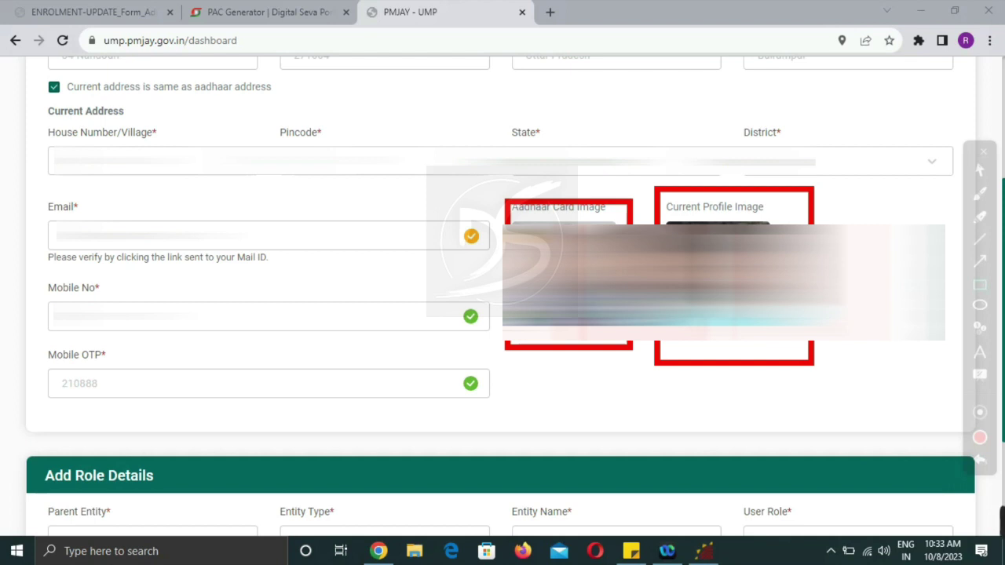
- Set the parent entity to SHA UP and entity type to Card Creation Agency
scroll(646, 301, down, 3)
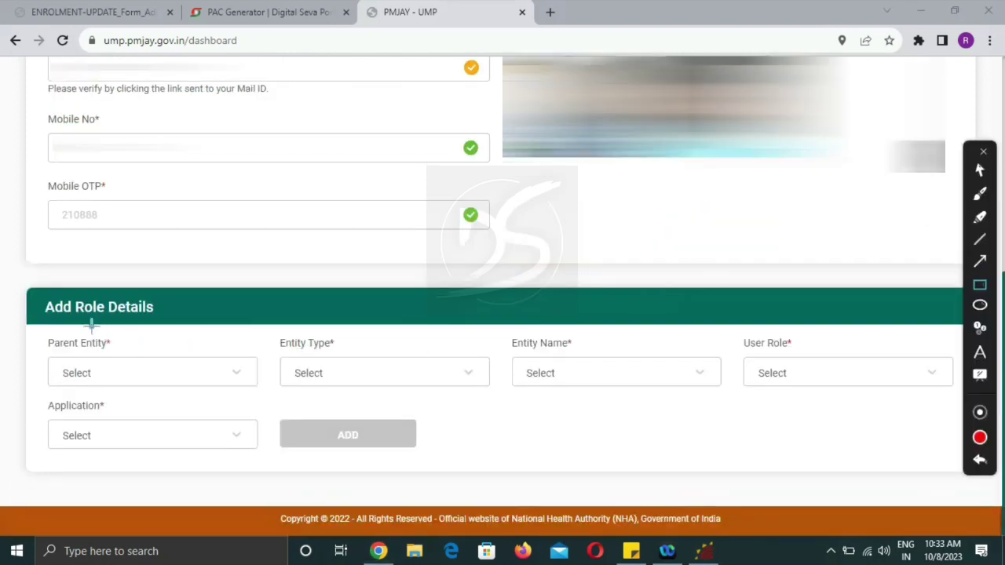
mouse_move(18, 287)
mouse_down()
mouse_move(146, 372)
mouse_move(298, 429)
mouse_move(703, 490)
mouse_move(988, 486)
mouse_up()
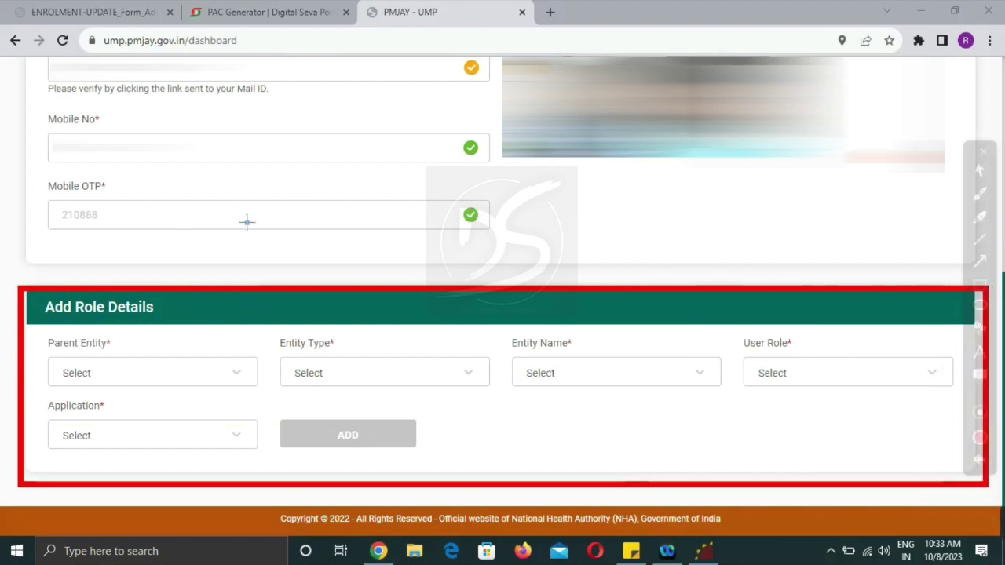
key(Escape)
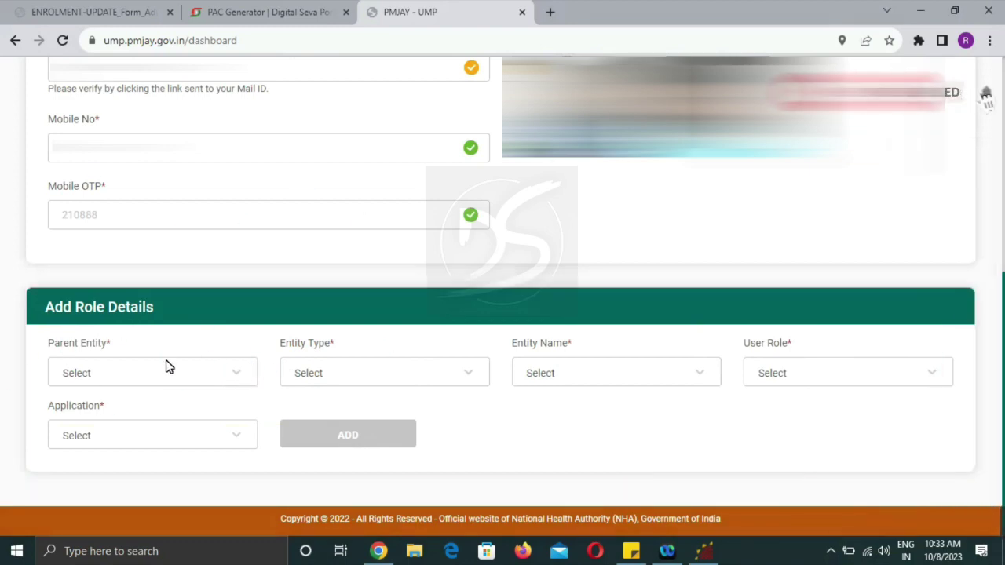
click(184, 379)
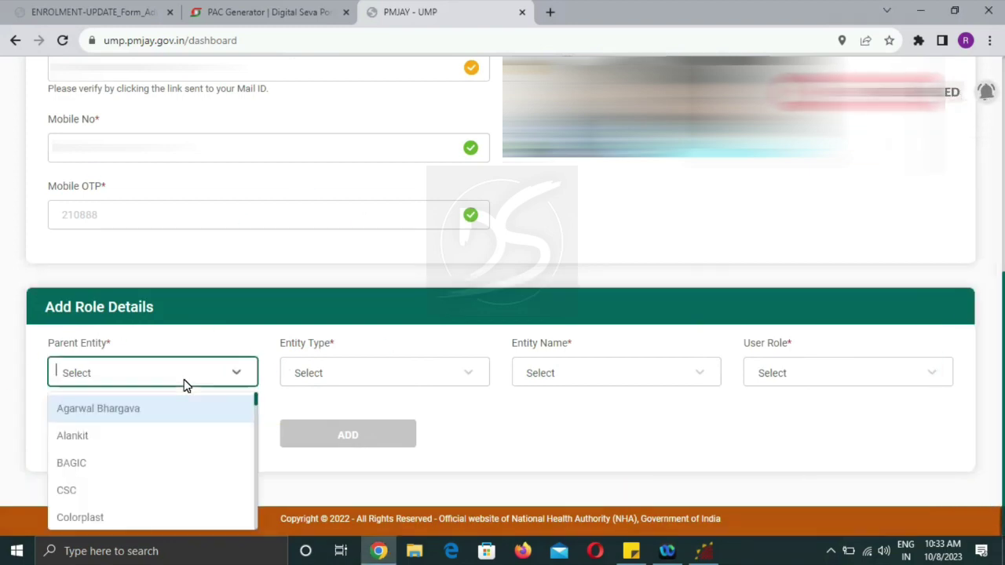
scroll(130, 445, down, 3)
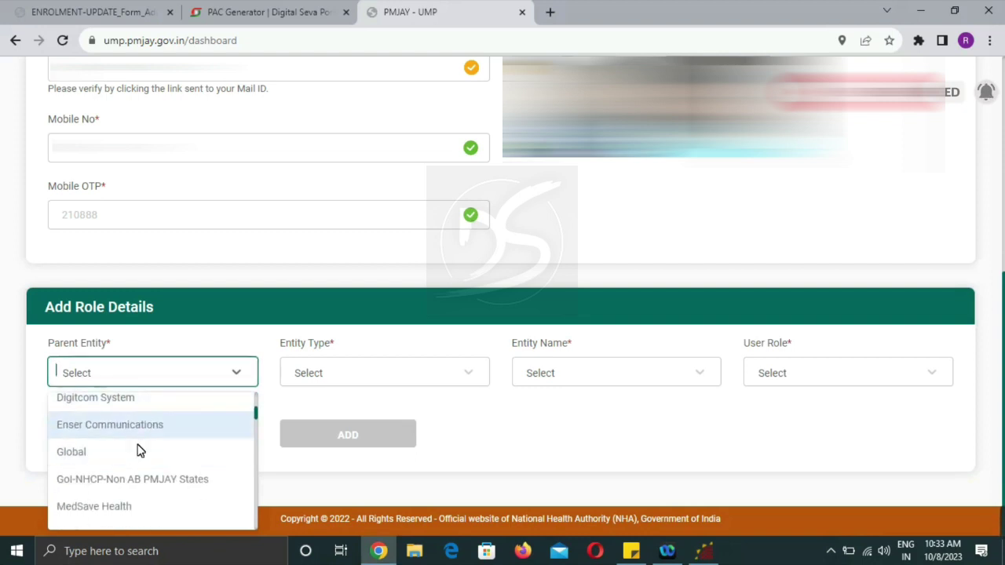
scroll(140, 449, down, 10)
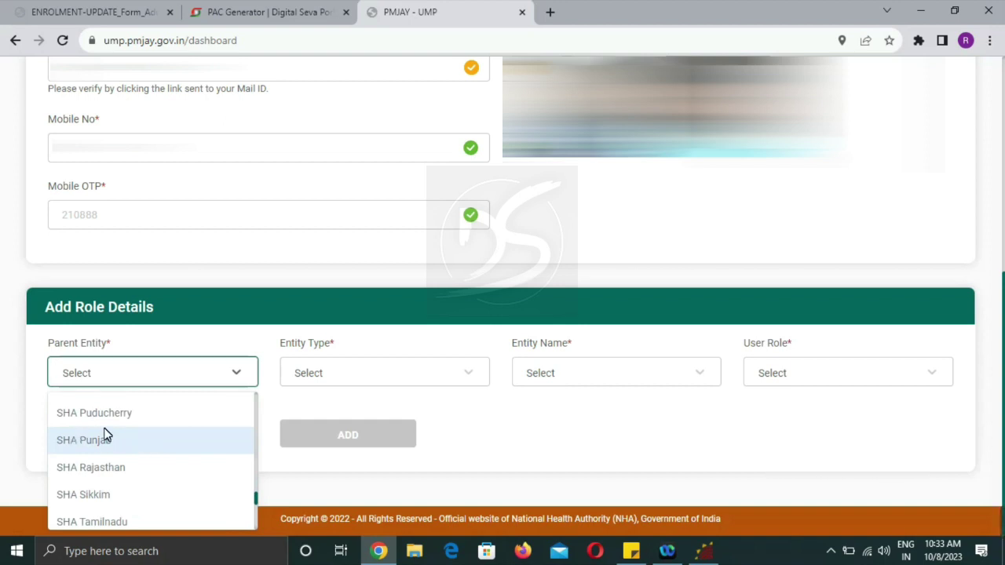
scroll(114, 433, down, 2)
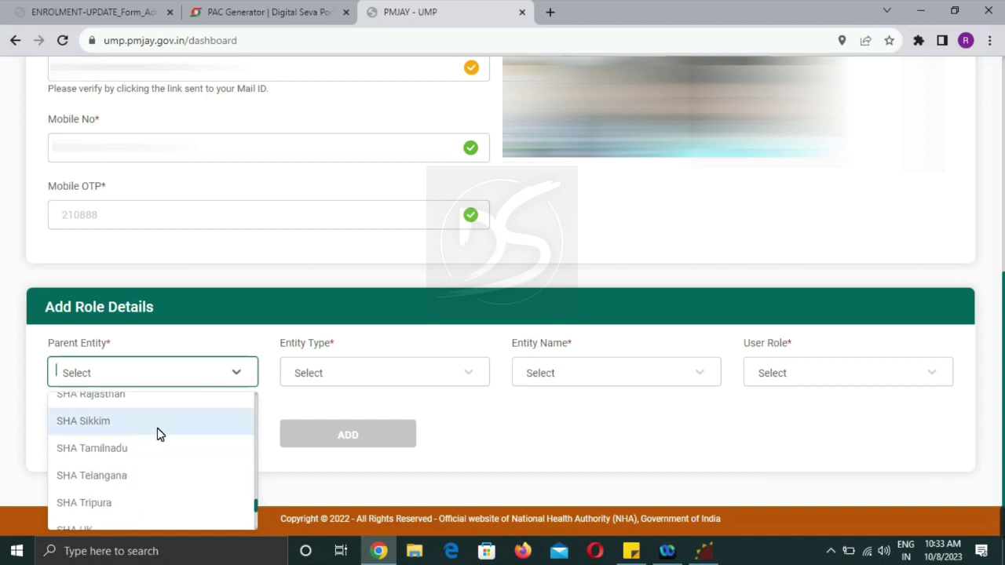
scroll(157, 434, down, 2)
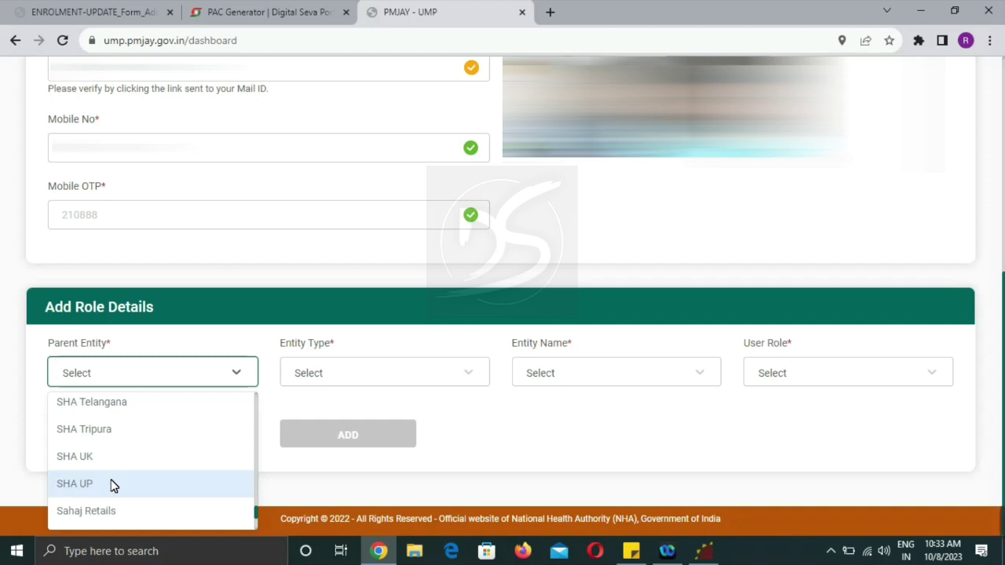
click(113, 484)
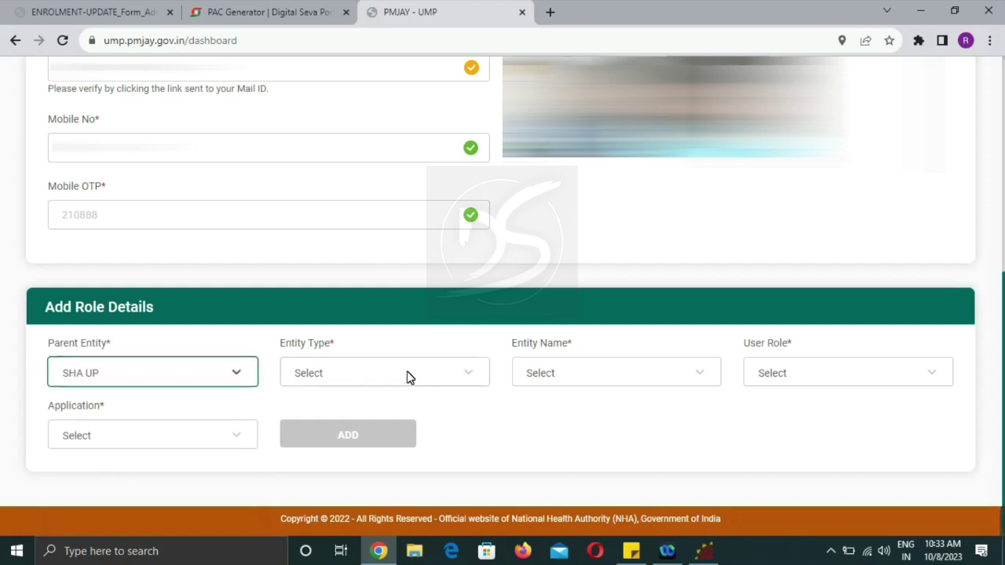
click(445, 378)
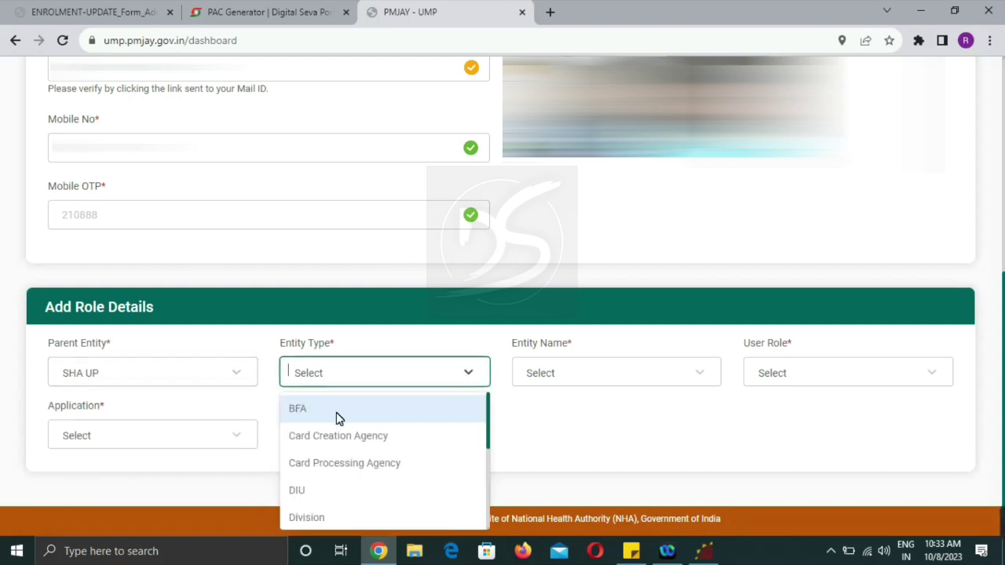
scroll(377, 443, down, 1)
scroll(375, 444, down, 3)
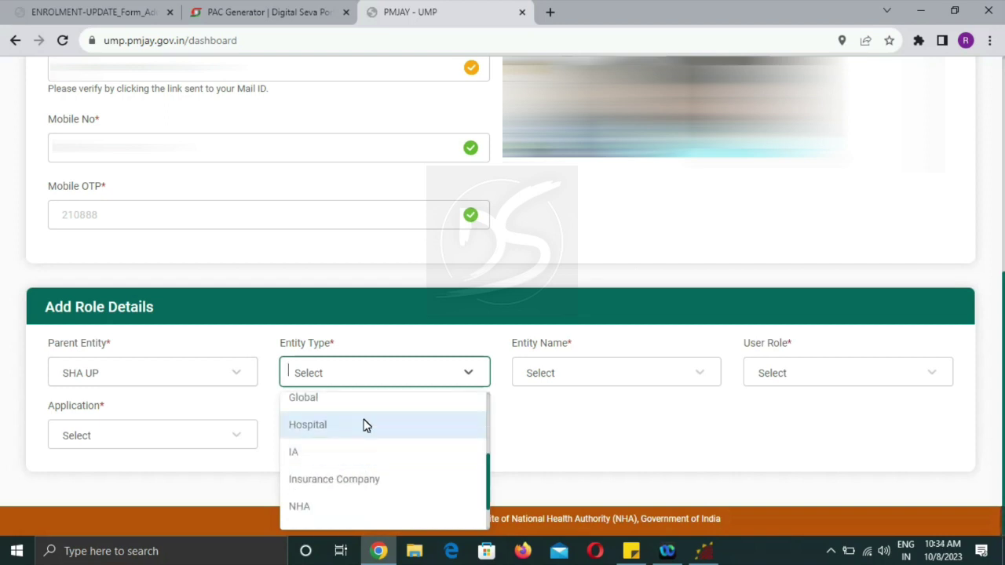
scroll(365, 427, down, 1)
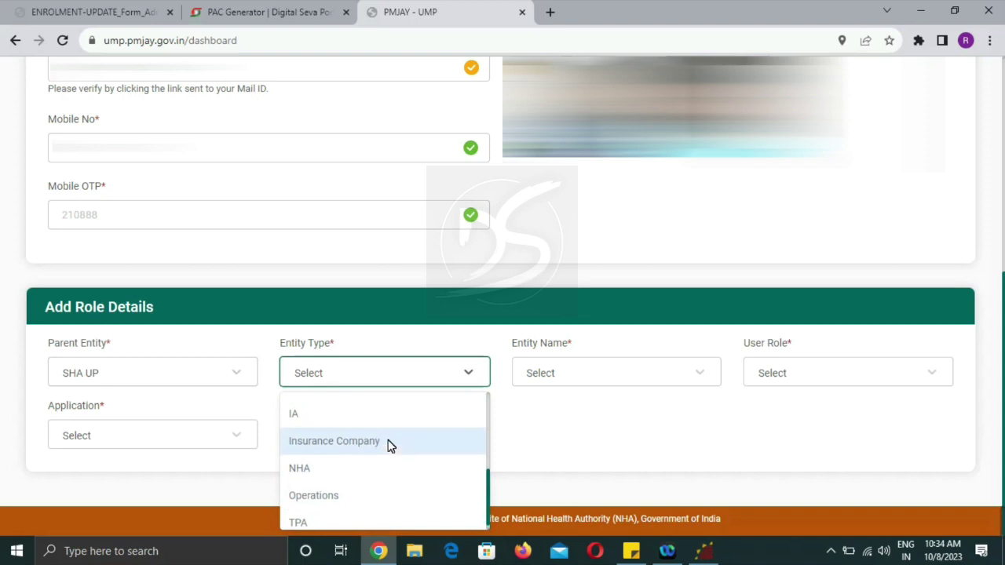
scroll(361, 459, up, 2)
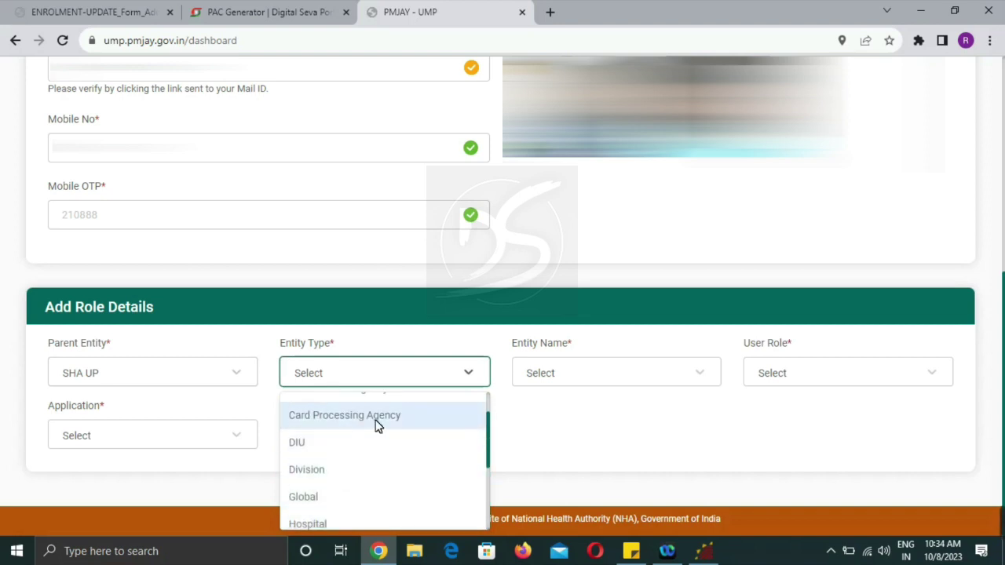
scroll(396, 425, up, 1)
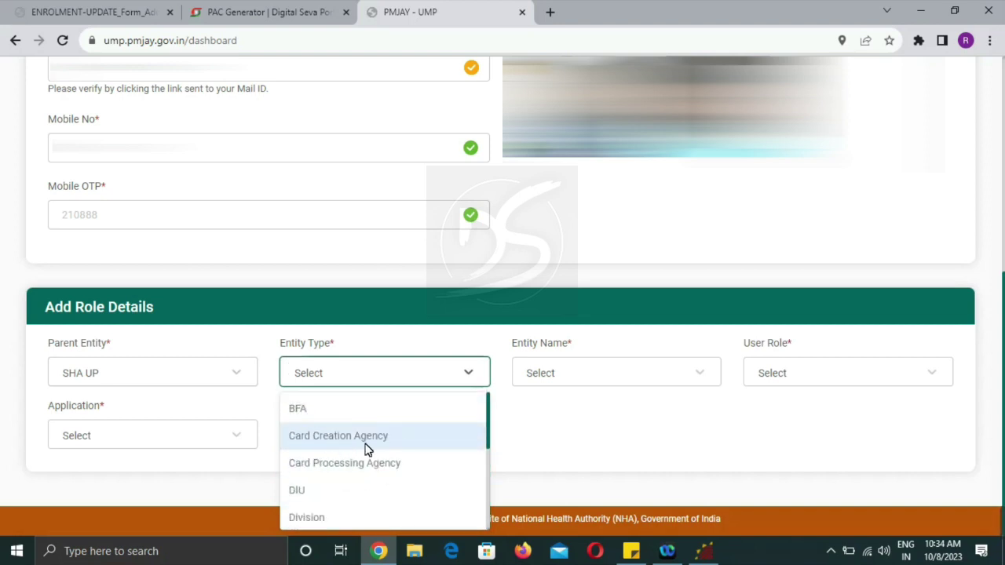
click(331, 441)
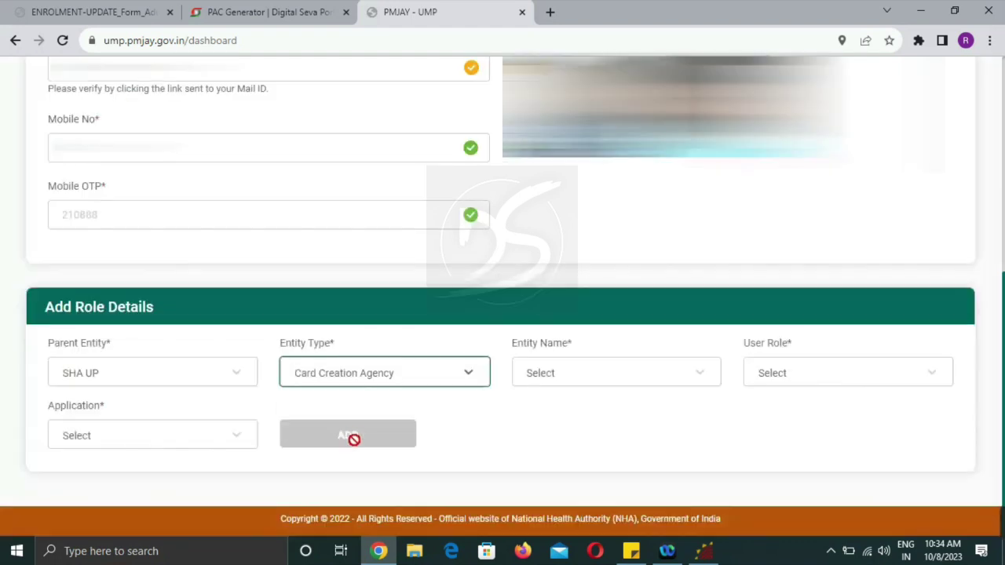
- Pick entity name CSC, user role Operator-BIS, application BIS, and add the role
click(611, 384)
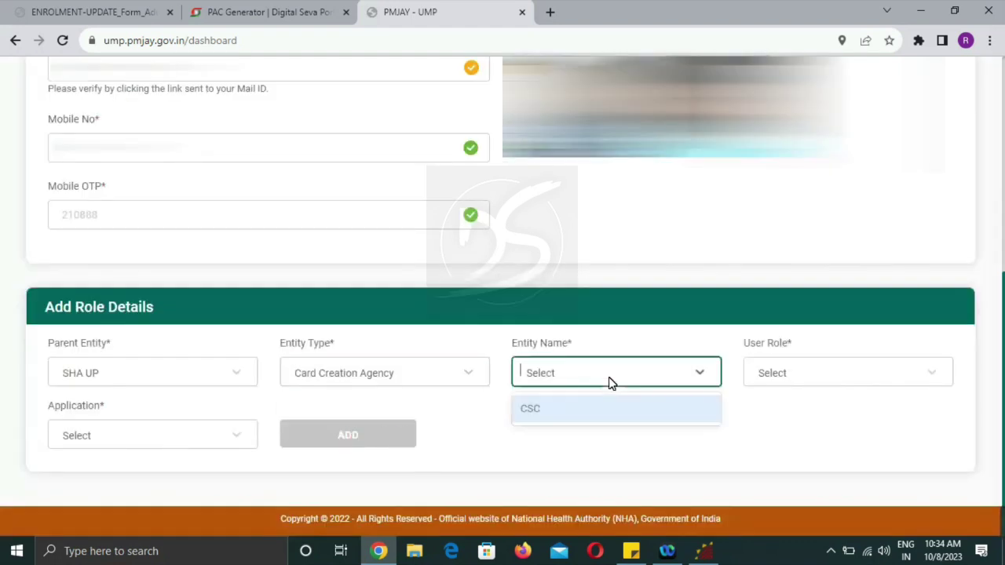
click(588, 416)
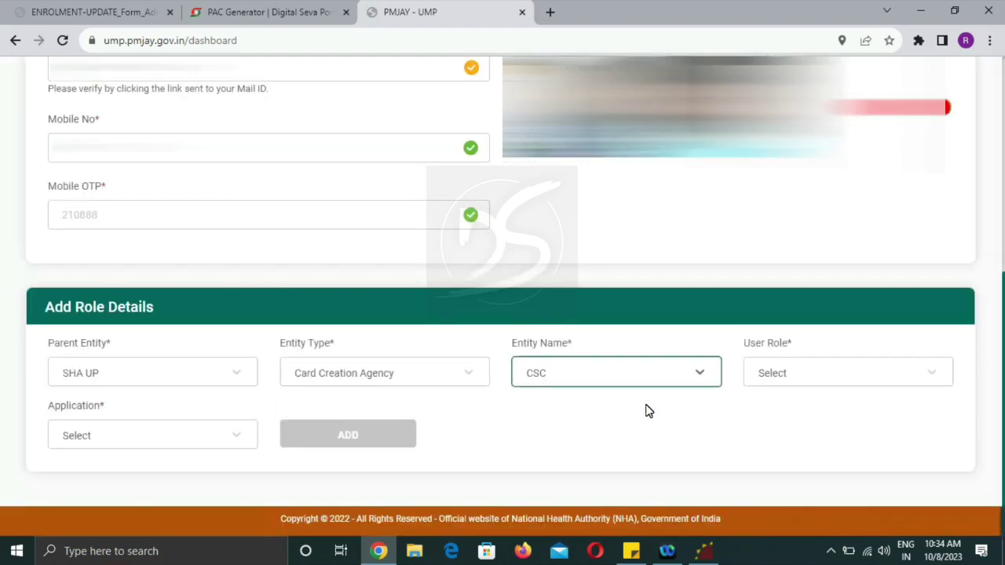
click(810, 384)
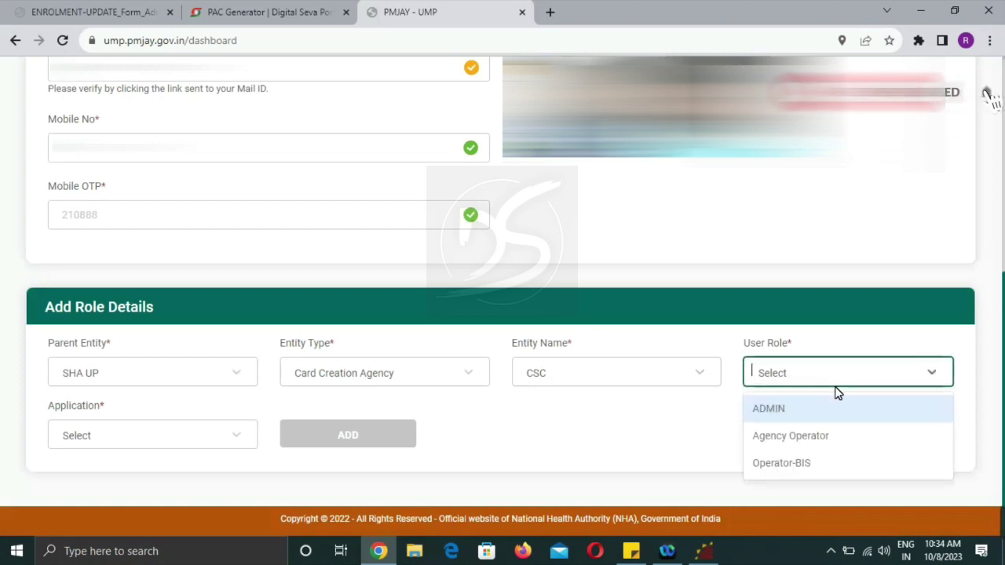
click(785, 465)
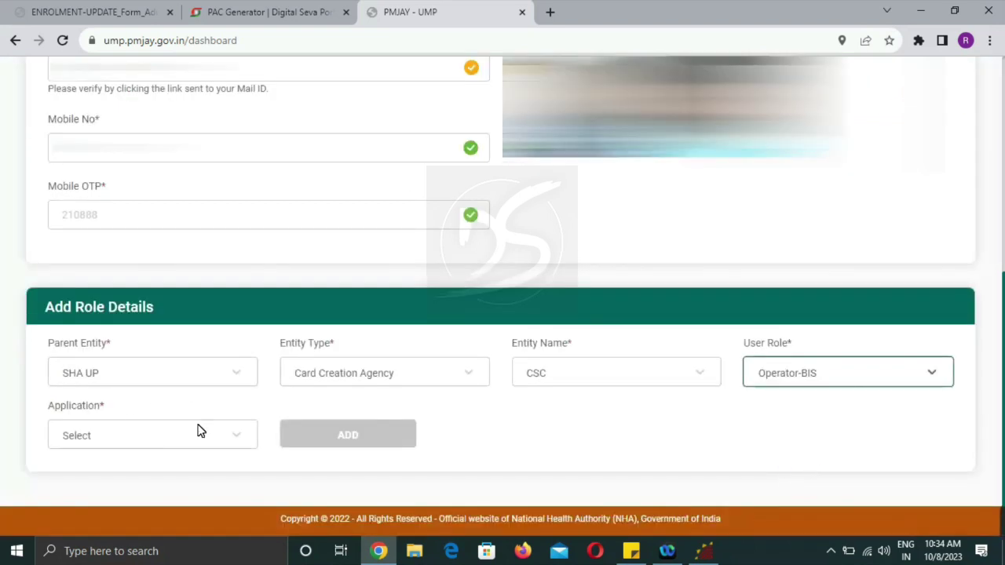
click(211, 442)
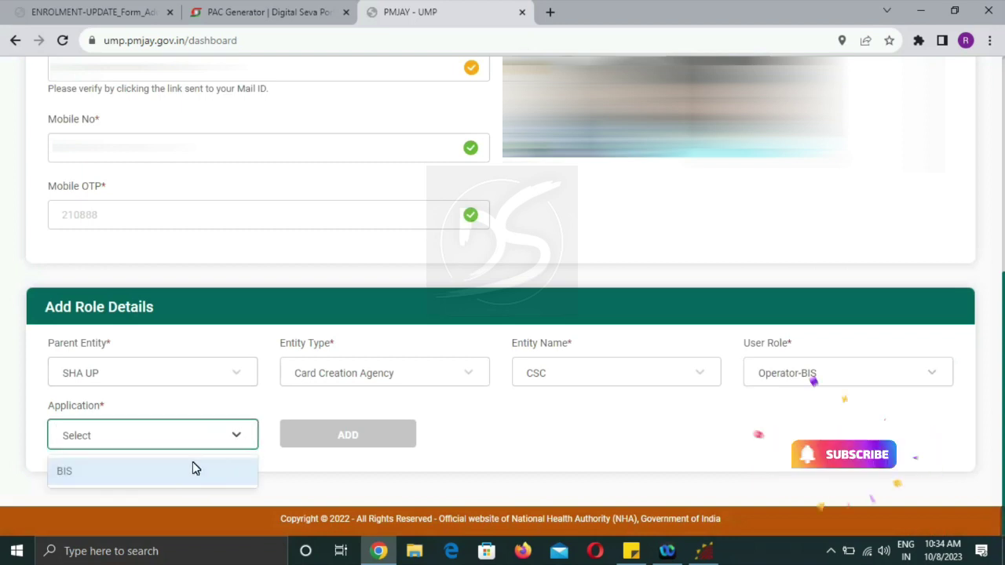
click(133, 477)
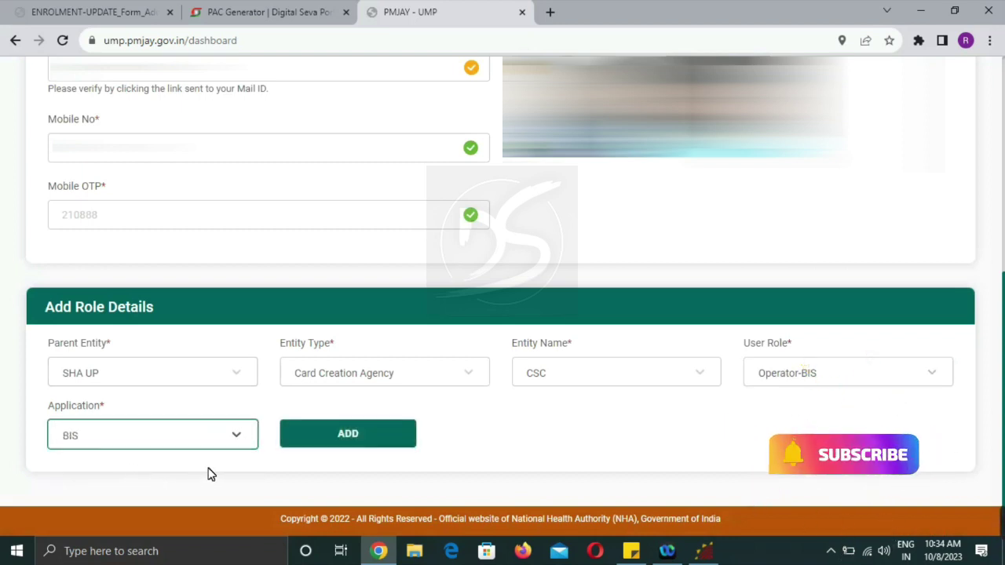
drag(267, 412, 439, 471)
click(392, 445)
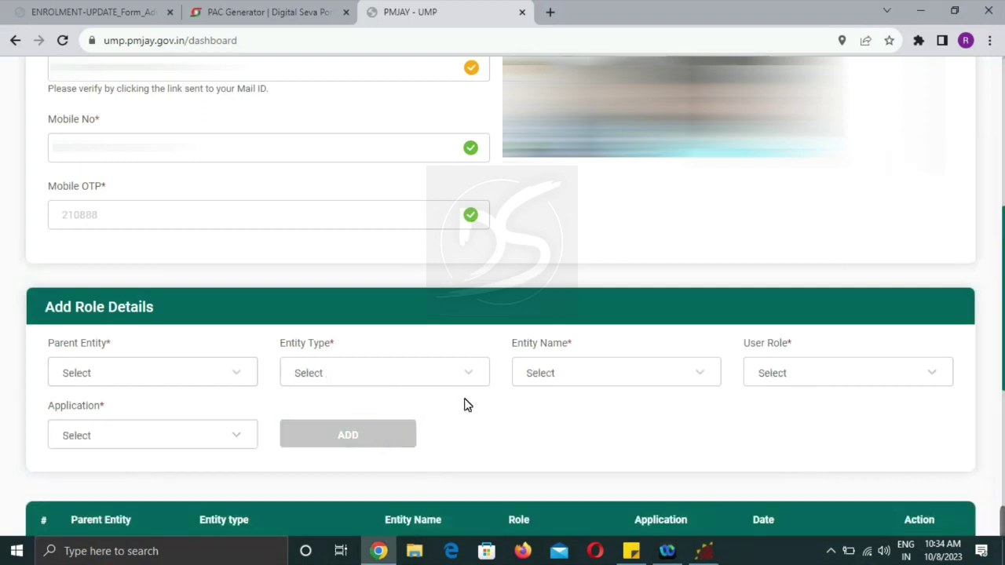
scroll(473, 396, down, 2)
scroll(473, 391, down, 1)
key(ctrl+shift+d)
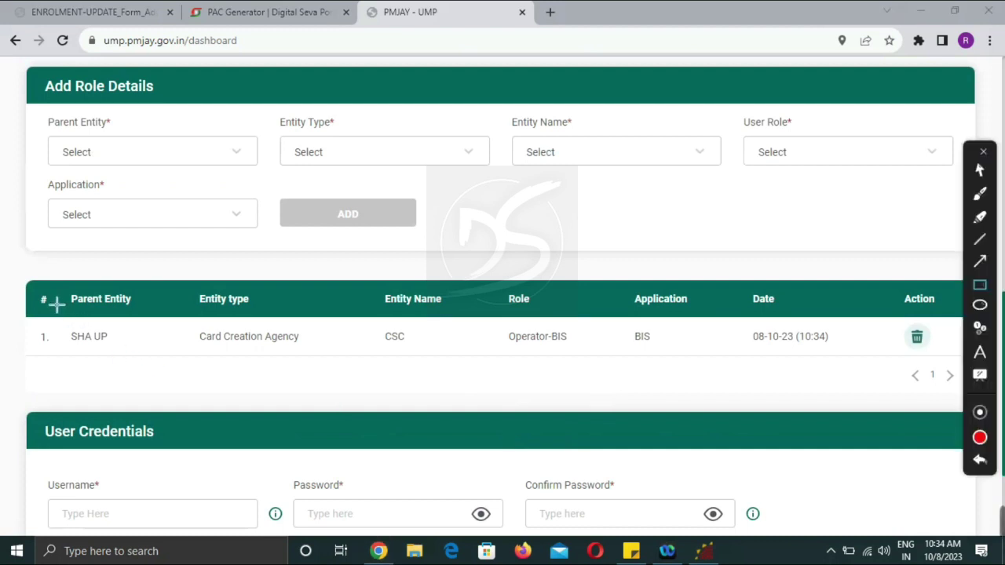
mouse_move(25, 274)
mouse_down()
mouse_move(83, 343)
mouse_move(646, 409)
mouse_move(964, 397)
mouse_up()
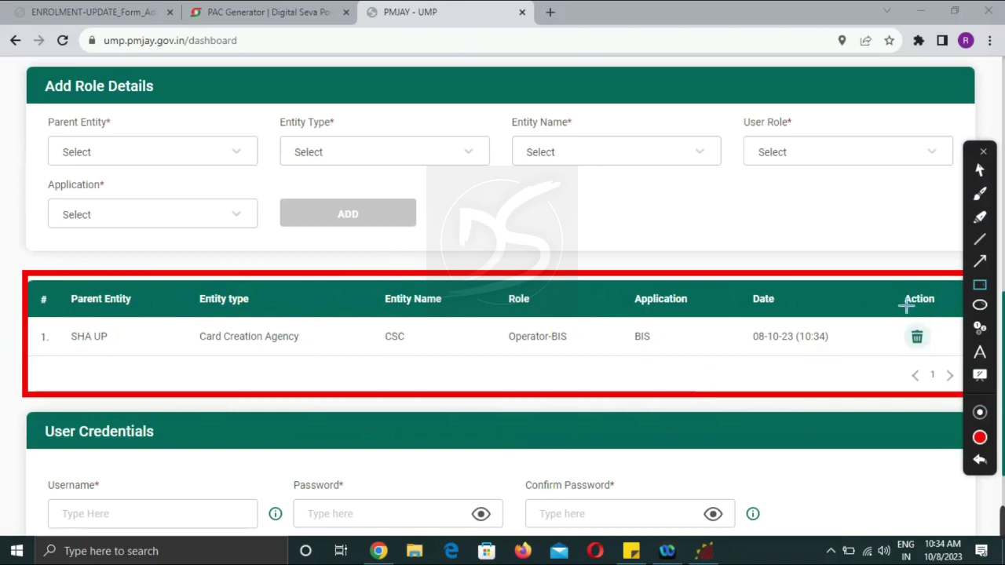
drag(891, 295, 947, 361)
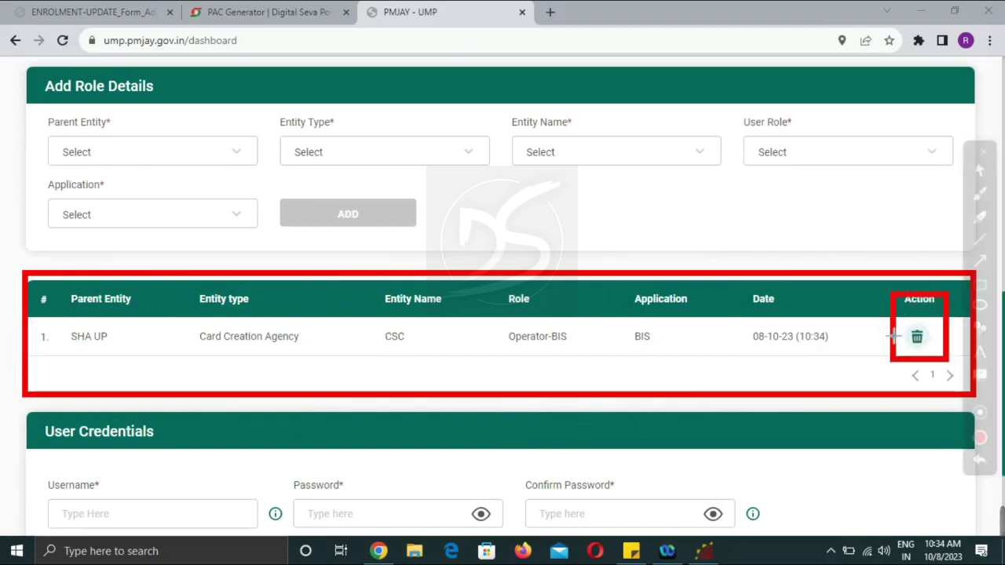
key(Escape)
scroll(609, 299, down, 3)
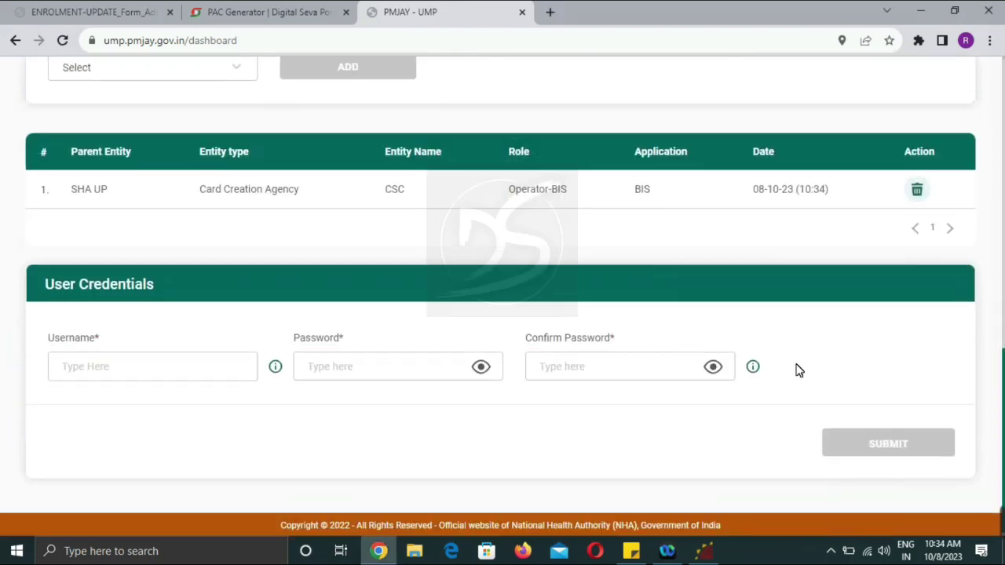
- Fill the username from the browser's saved suggestion
key(ctrl+shift+d)
mouse_move(26, 318)
mouse_down()
mouse_move(81, 357)
mouse_move(420, 423)
mouse_move(772, 420)
mouse_up()
key(Escape)
click(126, 368)
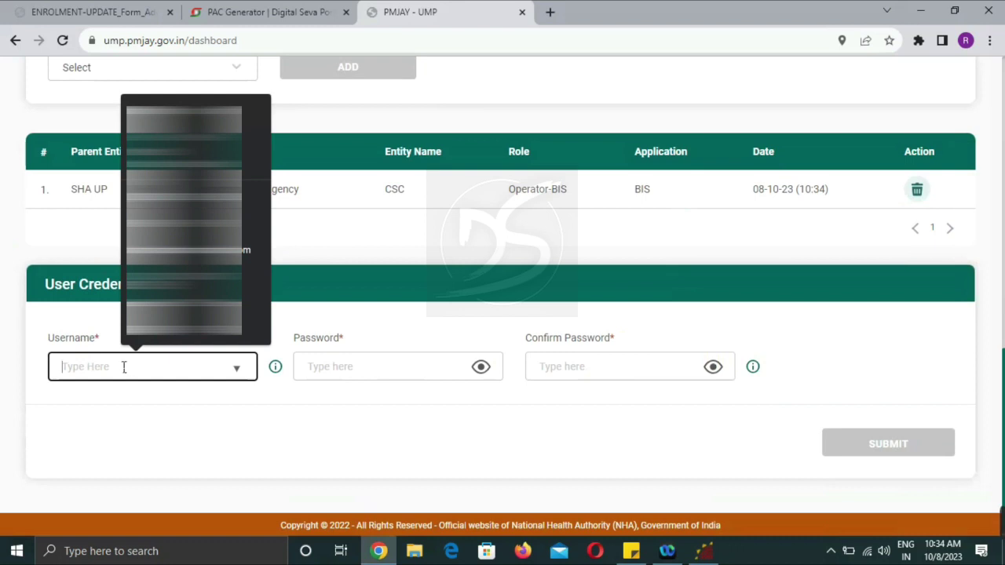
key(Down)
key(Return)
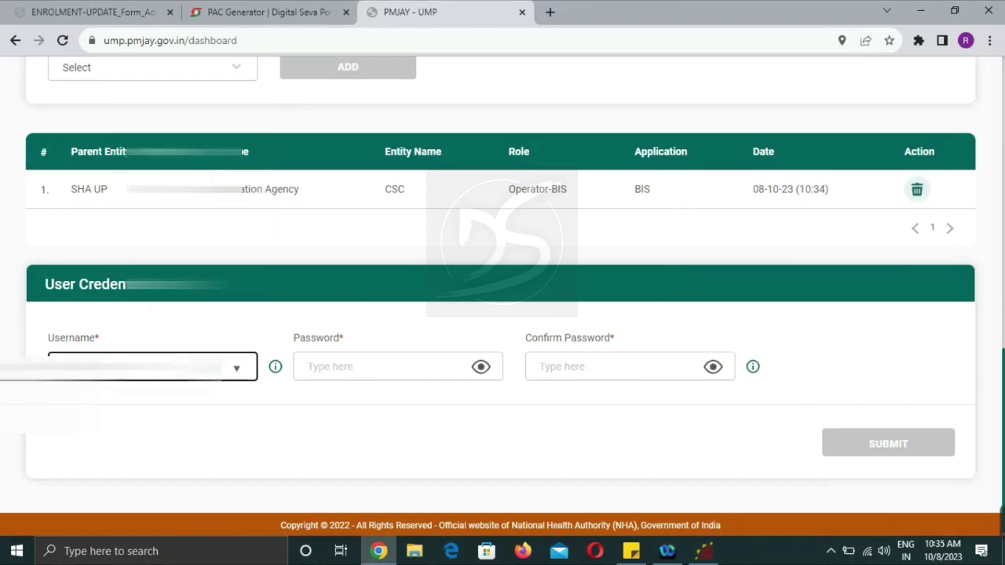
- Enter the account password in both fields, check it, and submit the sign-up
click(347, 367)
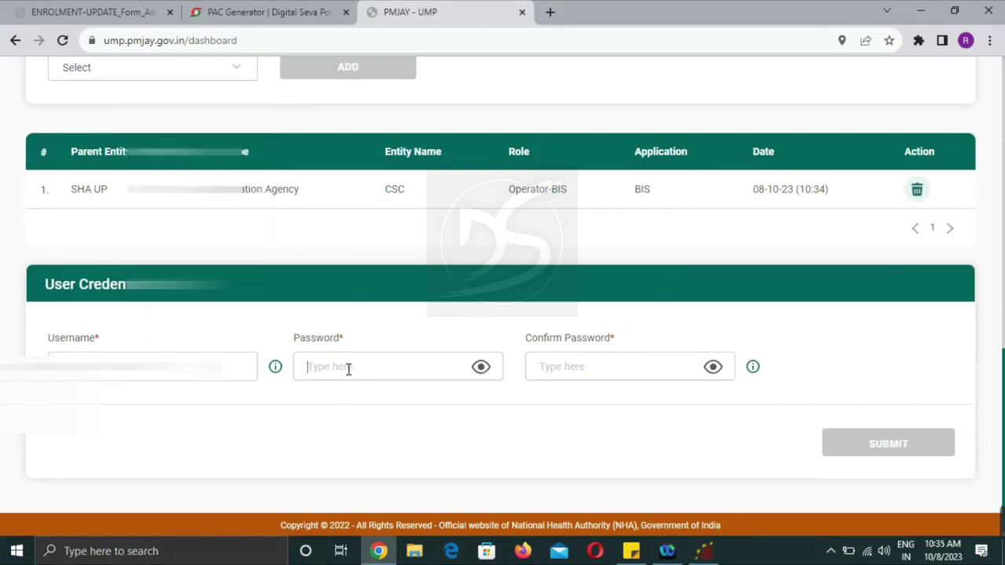
text(***)
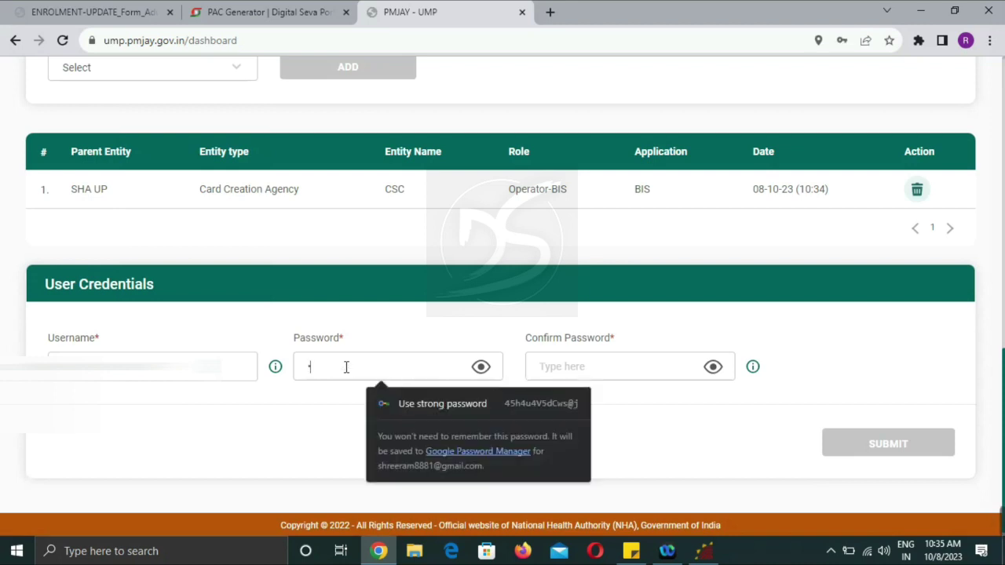
text(******)
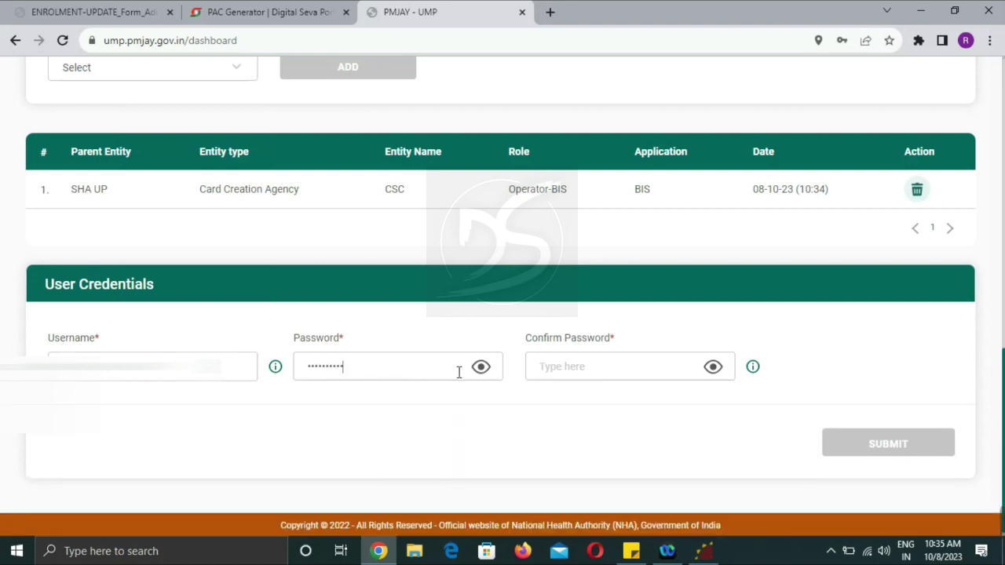
click(562, 373)
text(**)
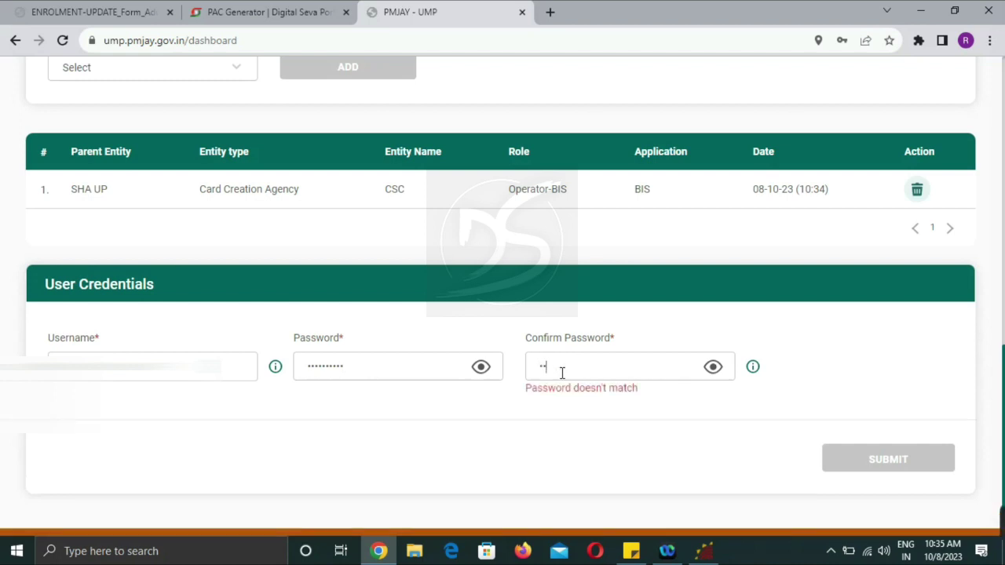
text(********)
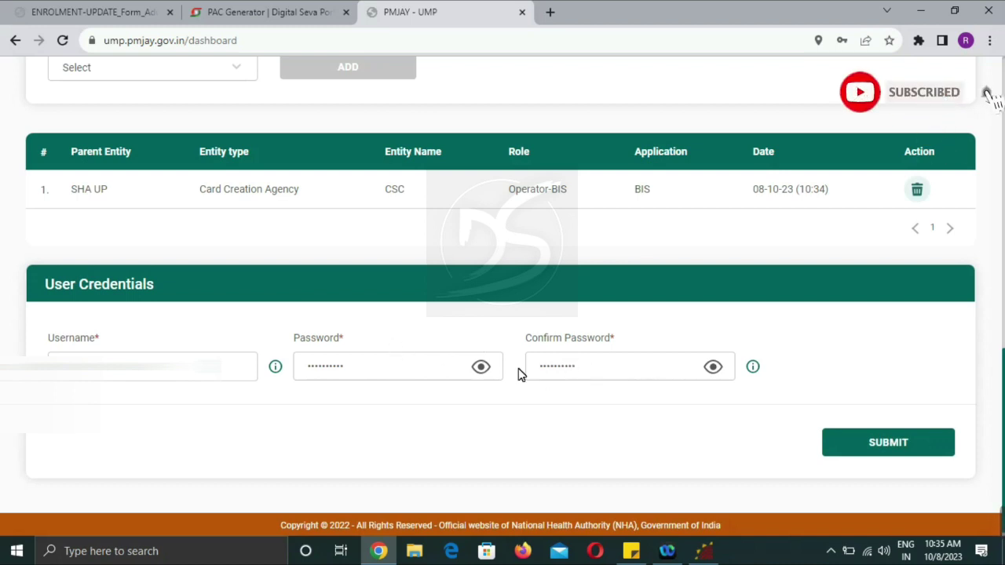
click(480, 368)
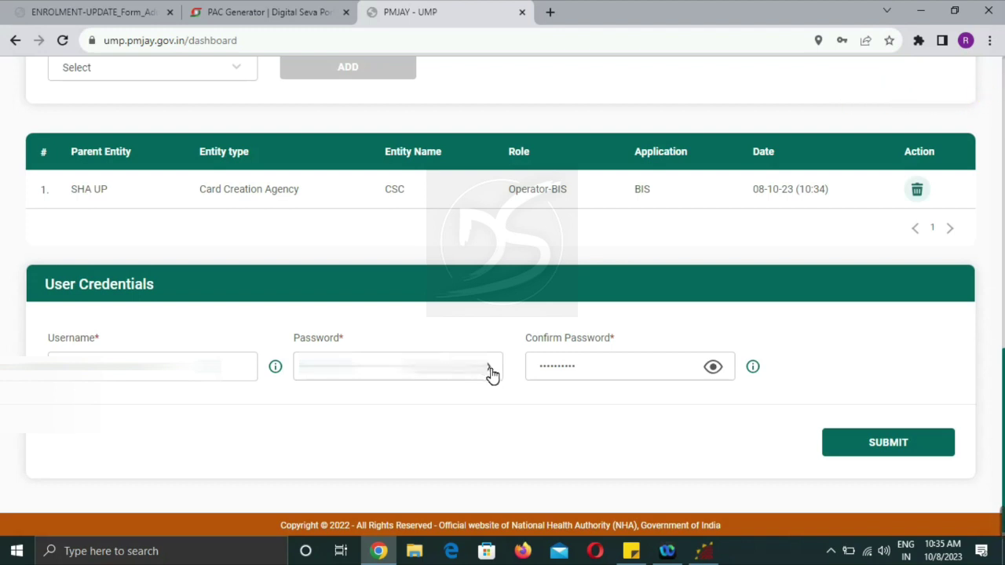
click(903, 451)
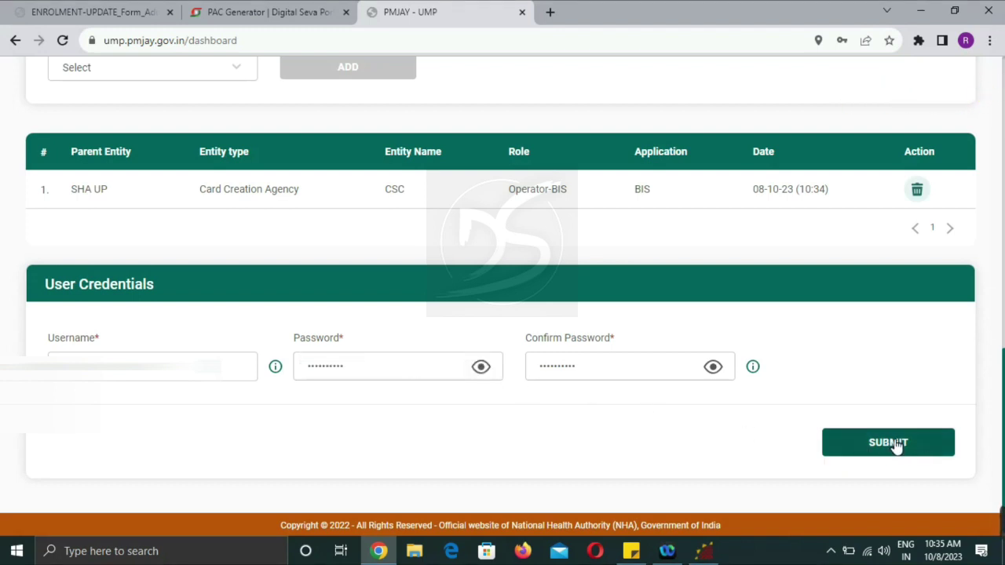
mouse_move(812, 414)
mouse_down()
mouse_move(841, 442)
mouse_move(973, 476)
mouse_up()
key(Escape)
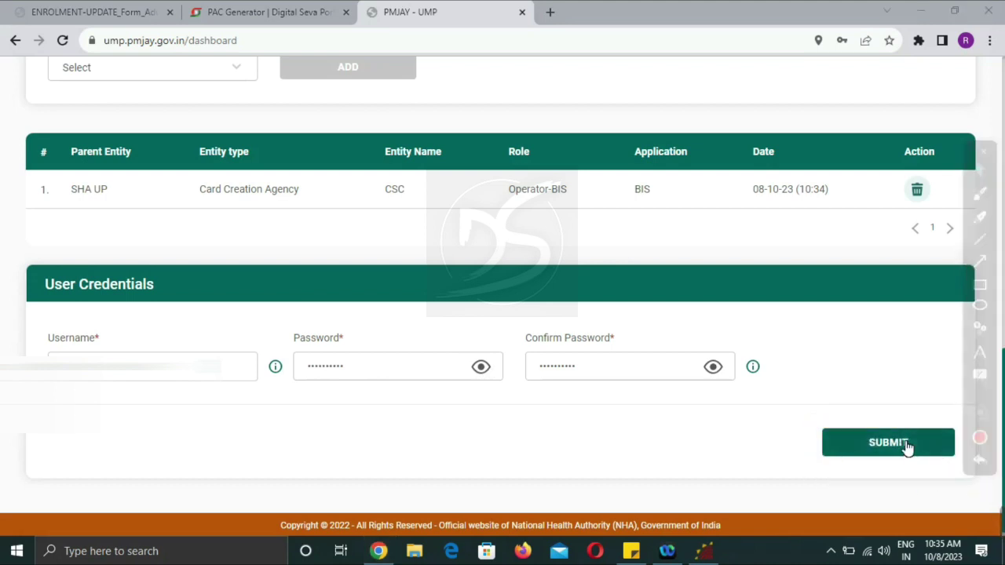
click(902, 444)
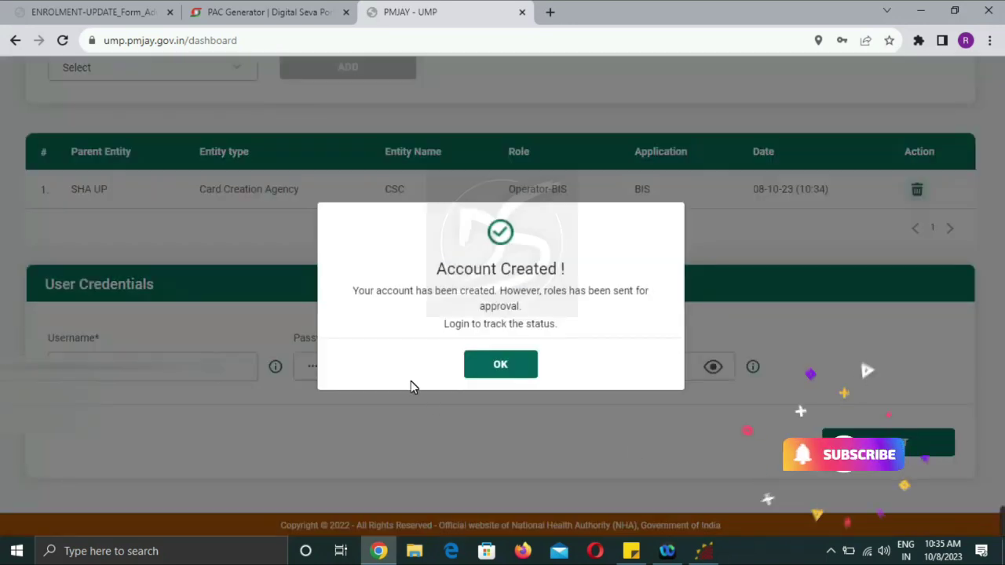
- Acknowledge the Account Created! confirmation to return to the login page
key(ctrl+alt+g)
mouse_move(317, 204)
mouse_down()
mouse_move(428, 339)
mouse_move(706, 398)
mouse_up()
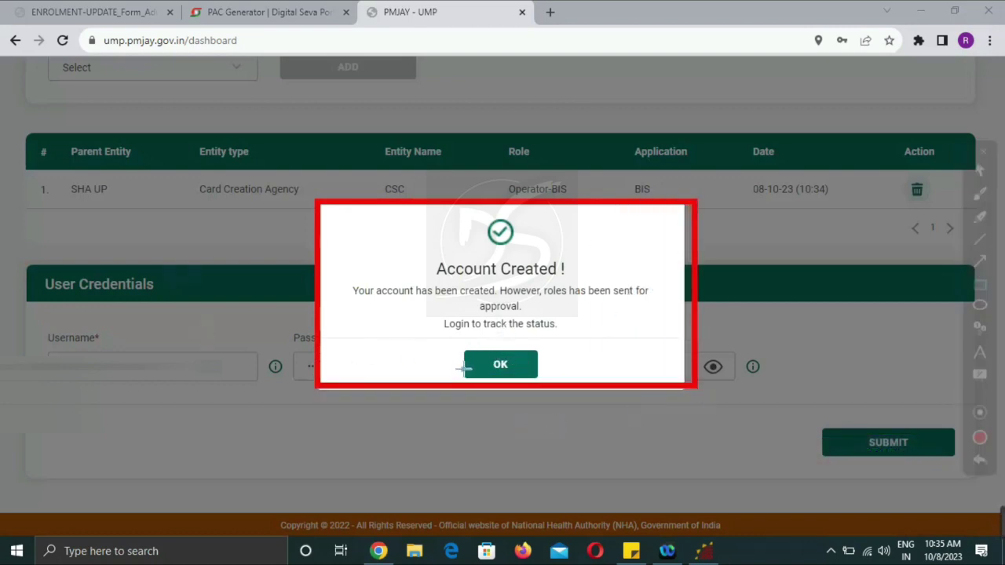
click(507, 369)
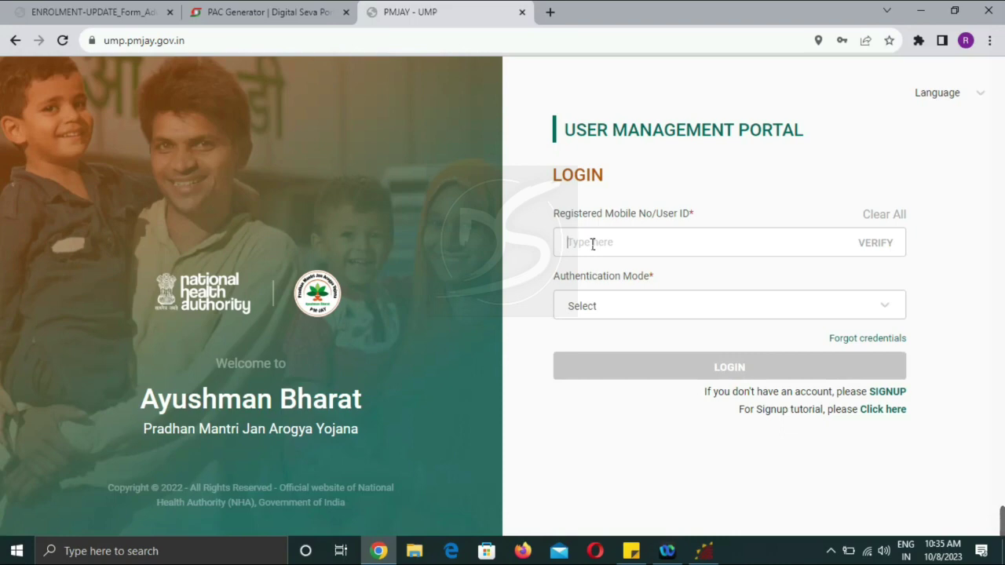
- Log in with the registered mobile number or user ID using Password mode and the captcha
key(ctrl+v)
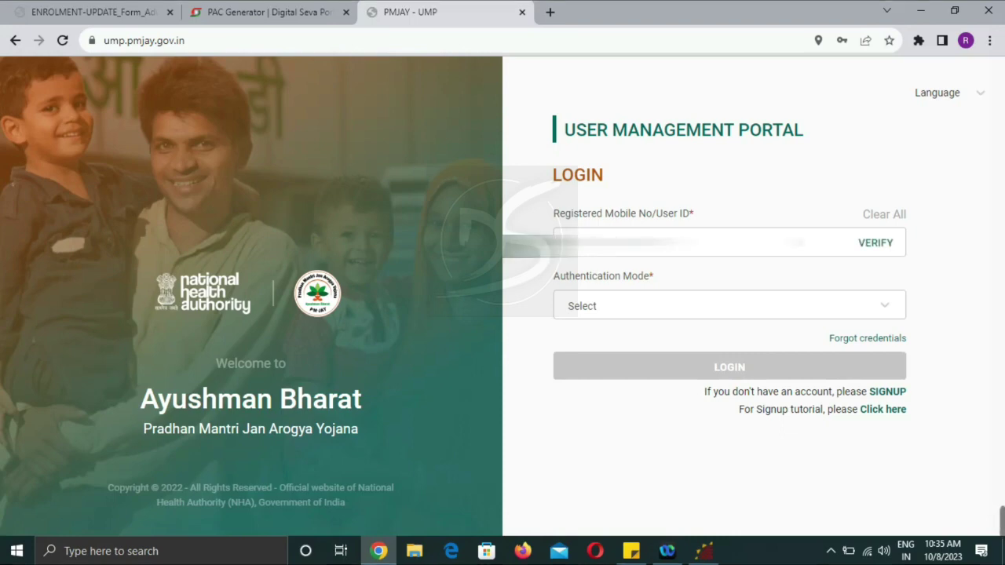
click(878, 253)
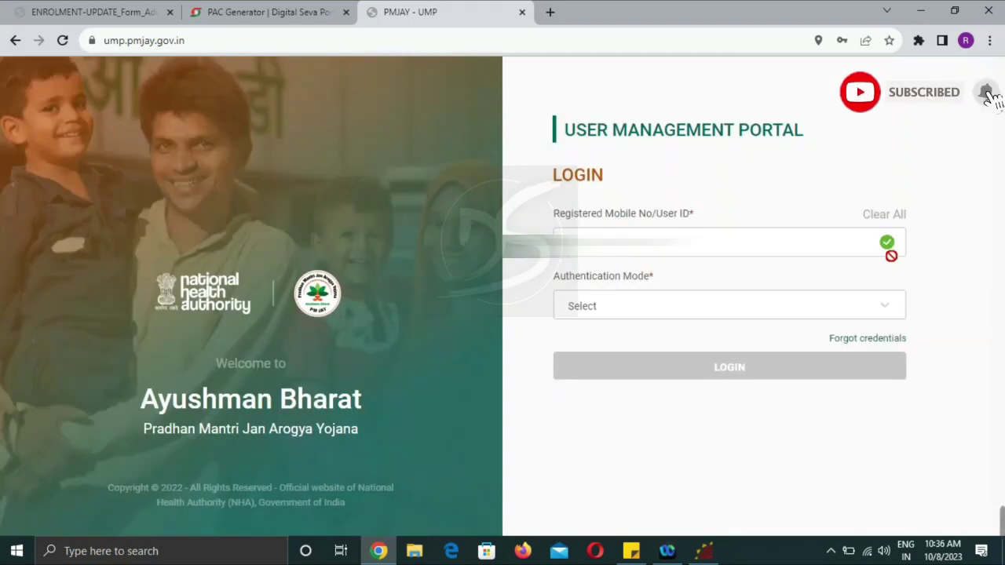
click(818, 303)
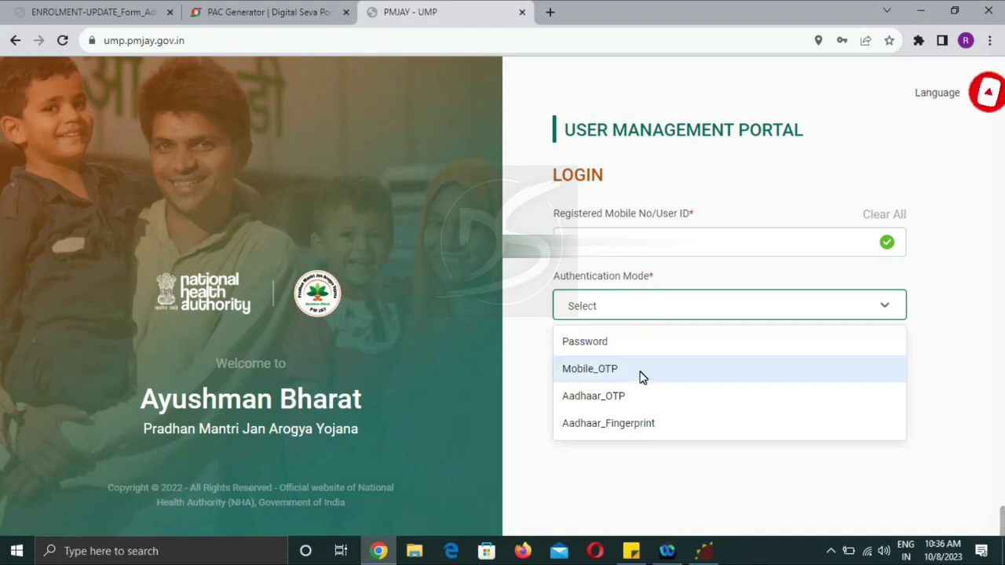
click(602, 345)
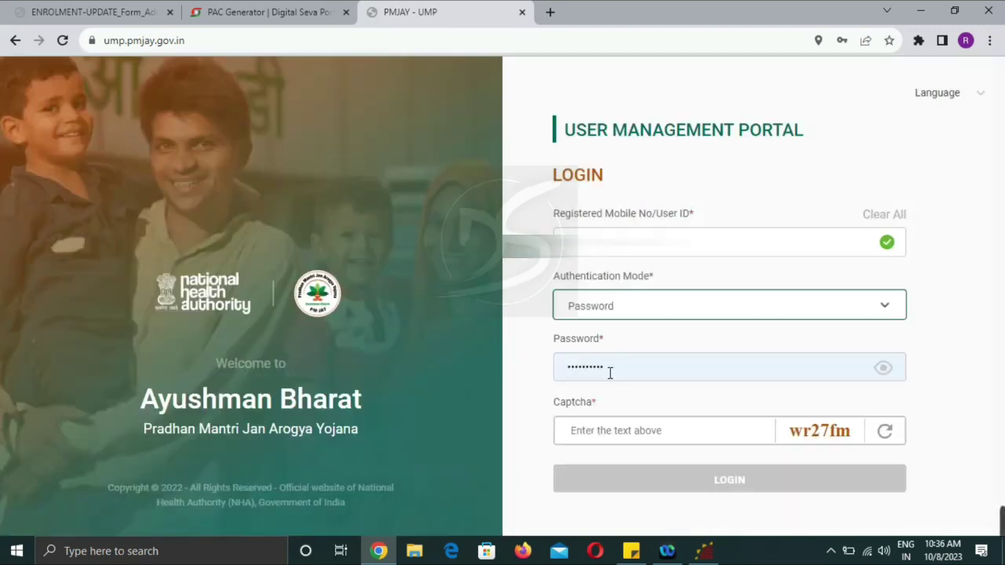
click(678, 378)
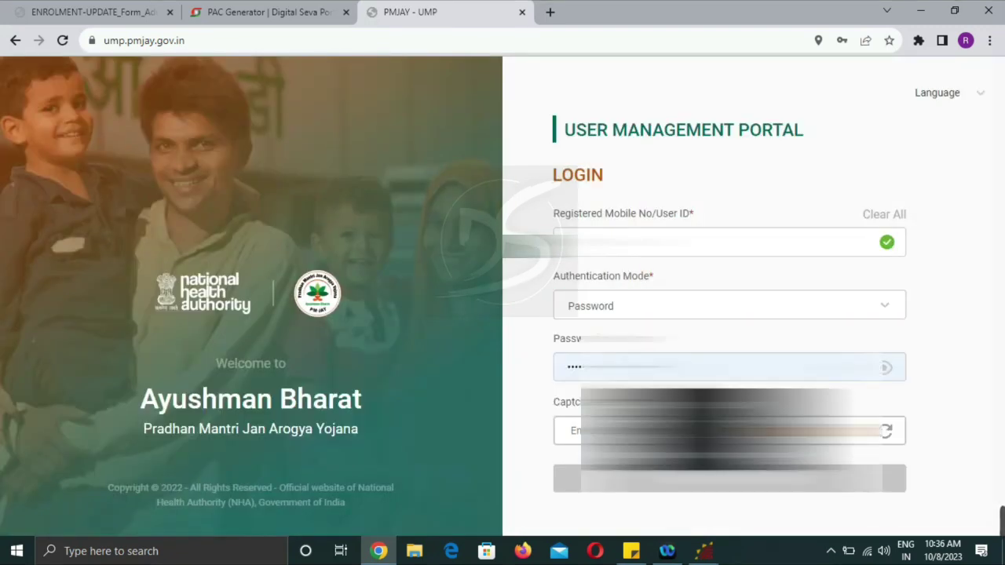
click(581, 437)
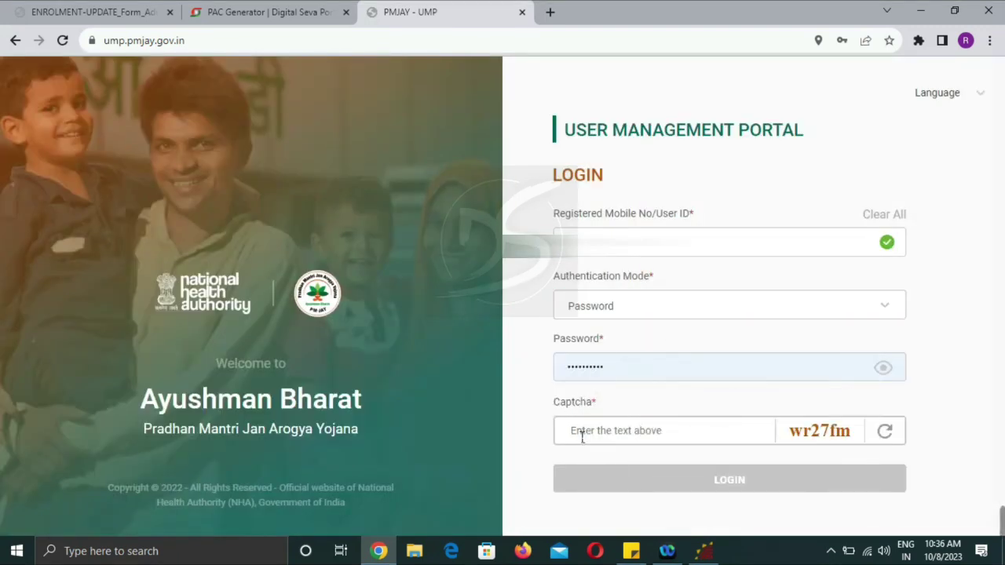
text(wr27fm)
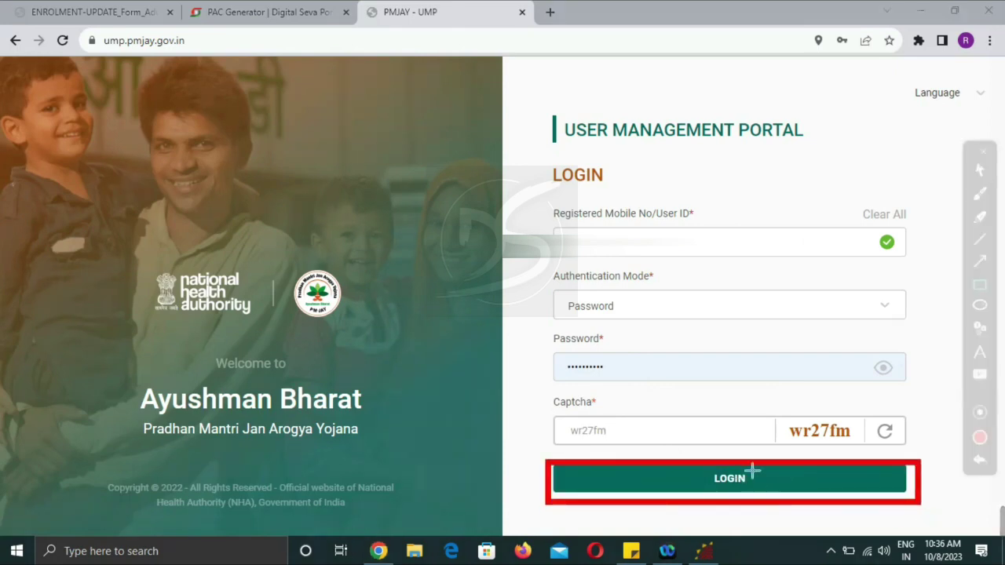
click(753, 485)
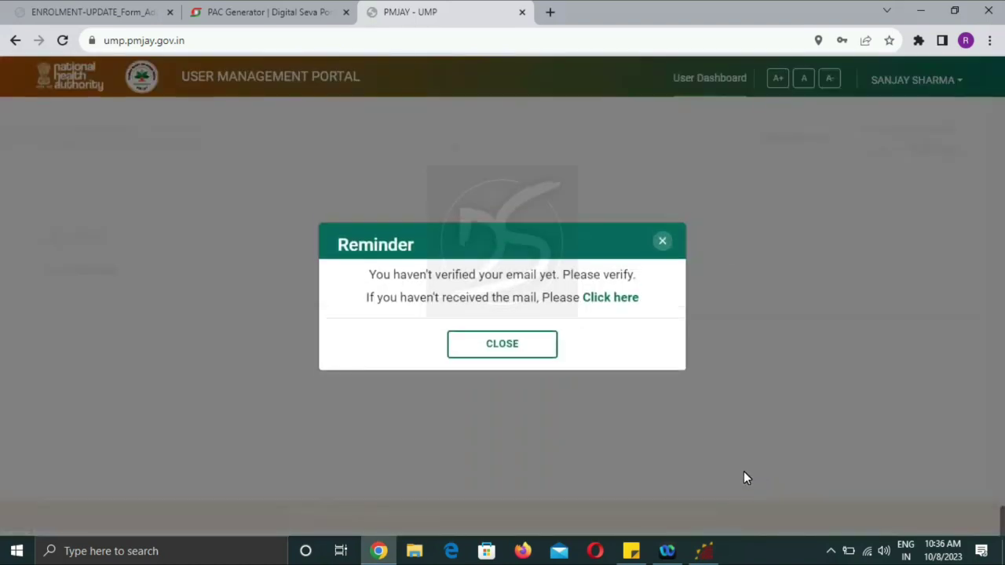
- Close the email reminder and confirm the SHA UP / CSC / Operator-BIS role shows Pending
click(495, 343)
key(ctrl+shift+d)
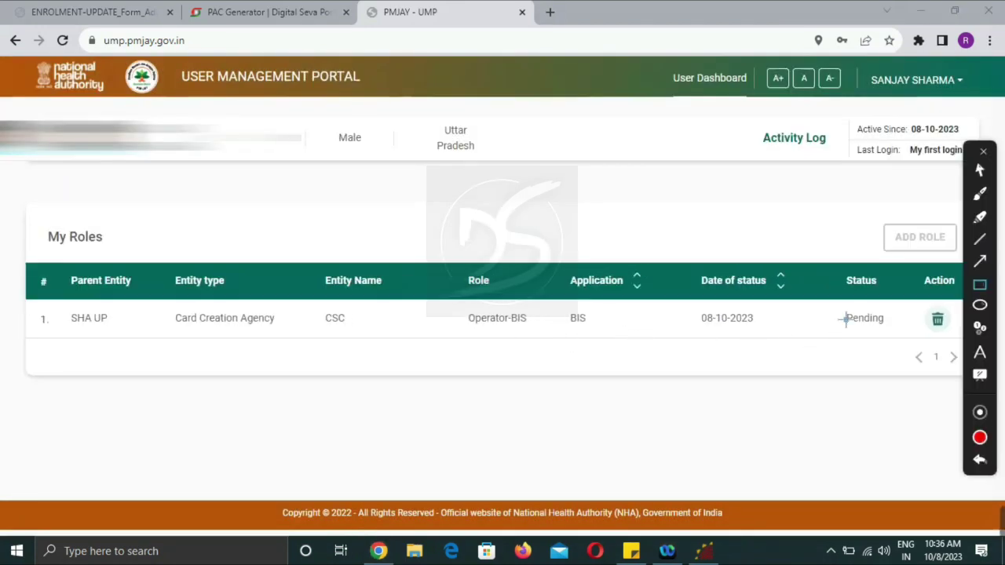
mouse_move(817, 258)
mouse_down()
mouse_move(951, 367)
mouse_move(982, 363)
mouse_up()
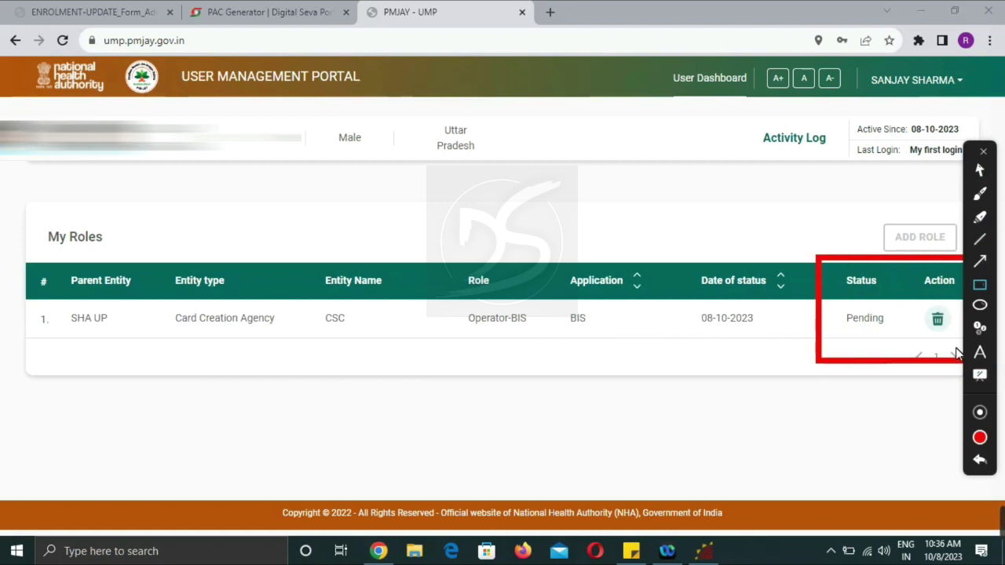
key(Escape)
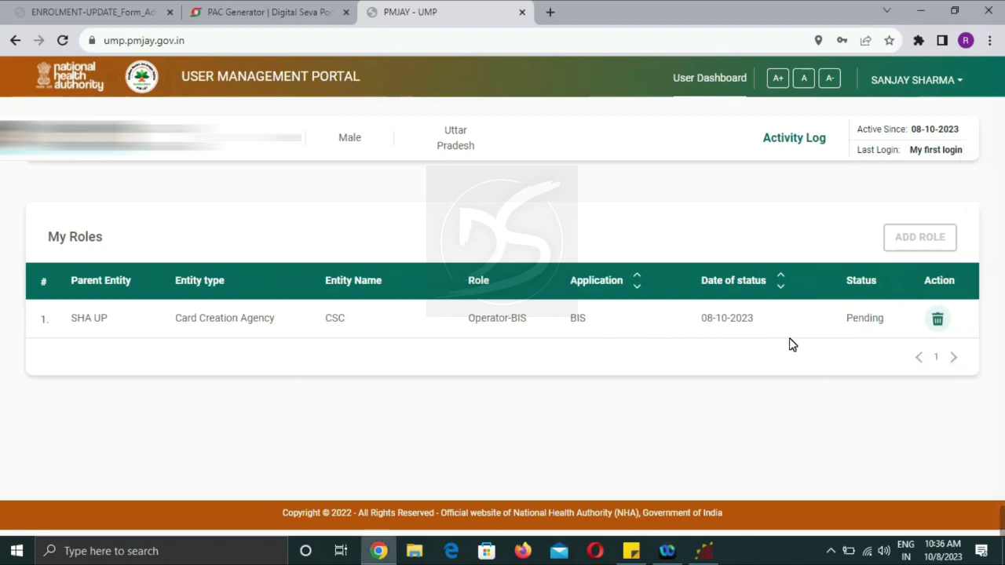